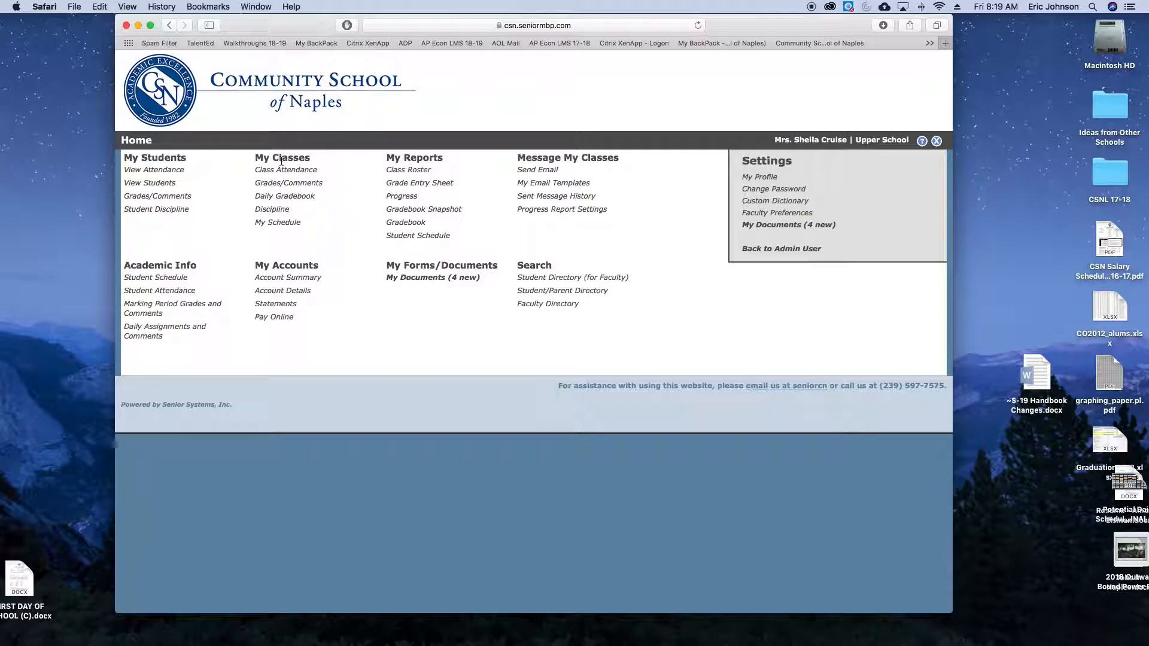
- Start a new gradebook for the PHYS-2 class in Daily Gradebook and name it "Physics - P2"
click(295, 197)
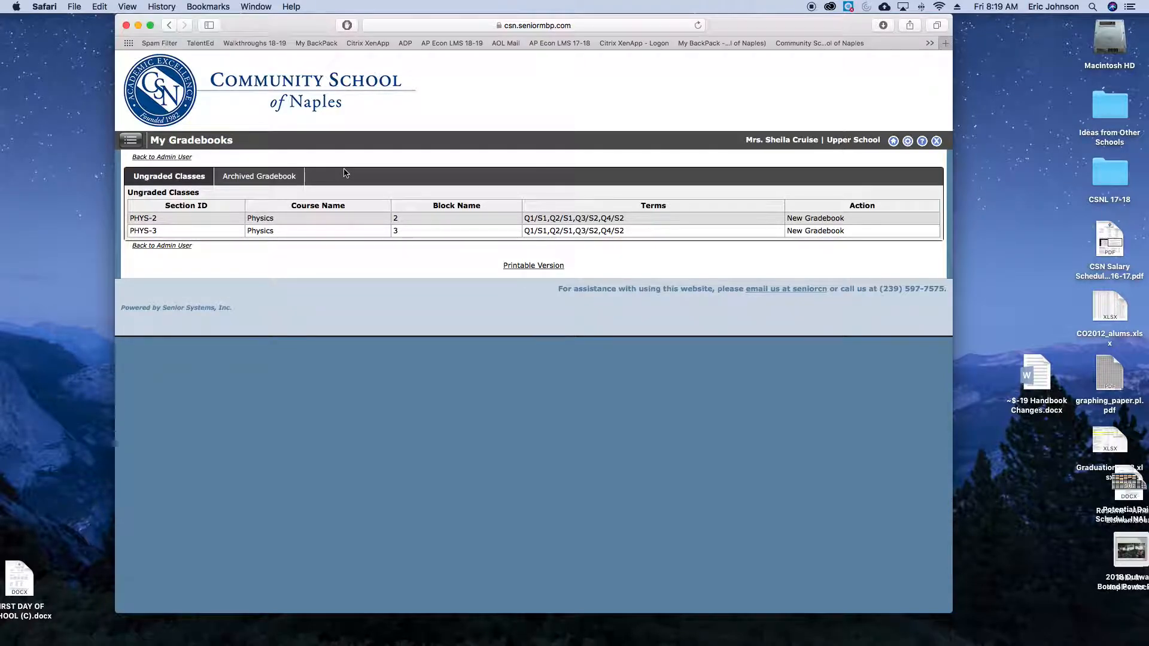
click(806, 219)
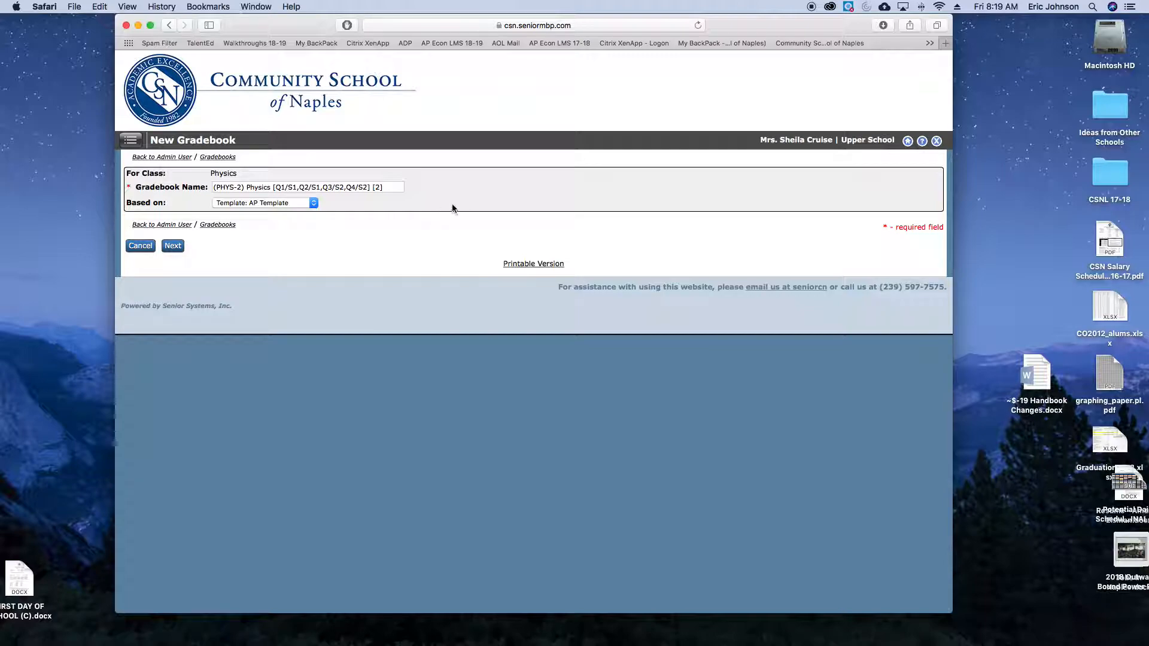
drag(220, 188, 412, 193)
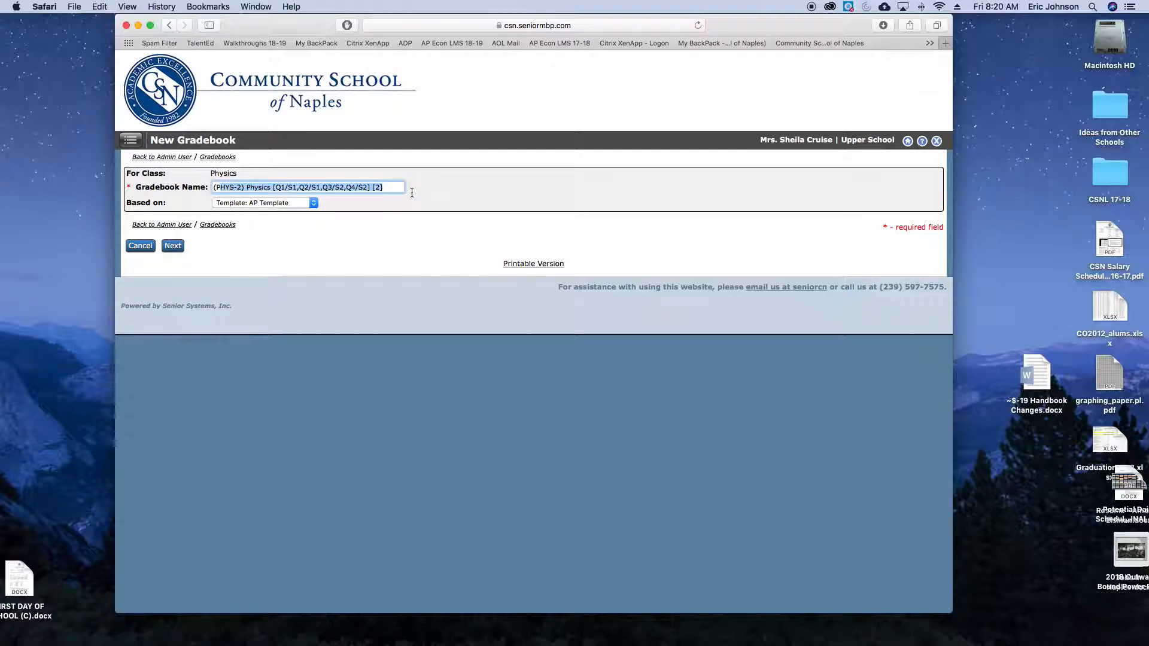
key(BackSpace)
text(Physics - P2)
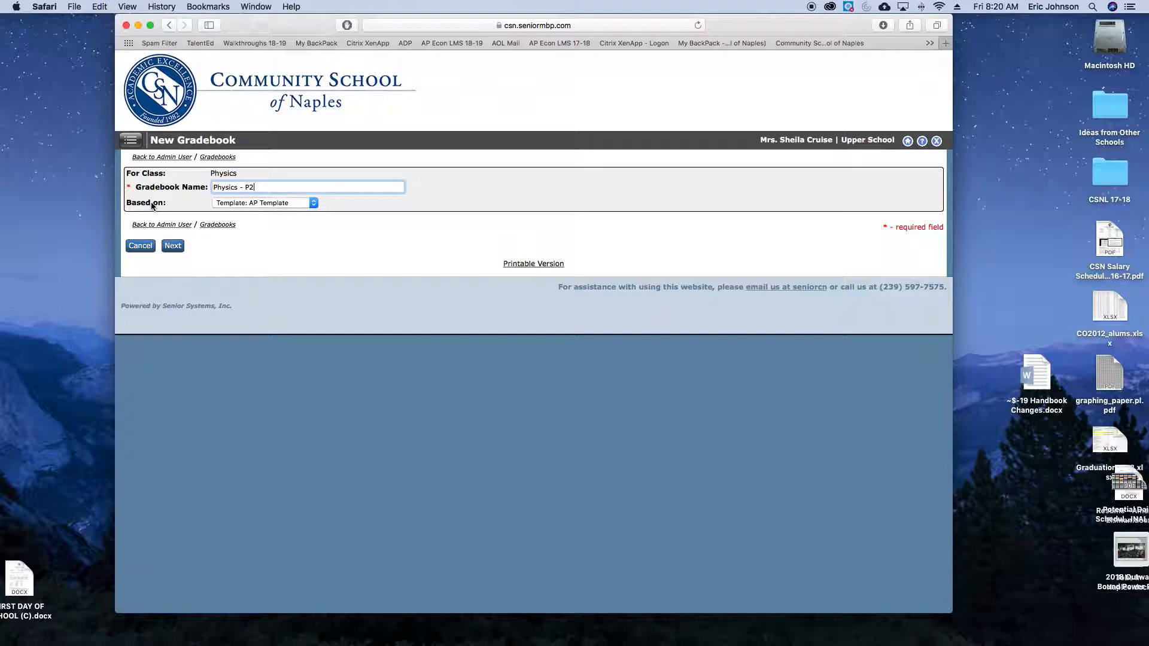
- Base the new gradebook on the Default Template and finish creating it with all template items copied
click(234, 207)
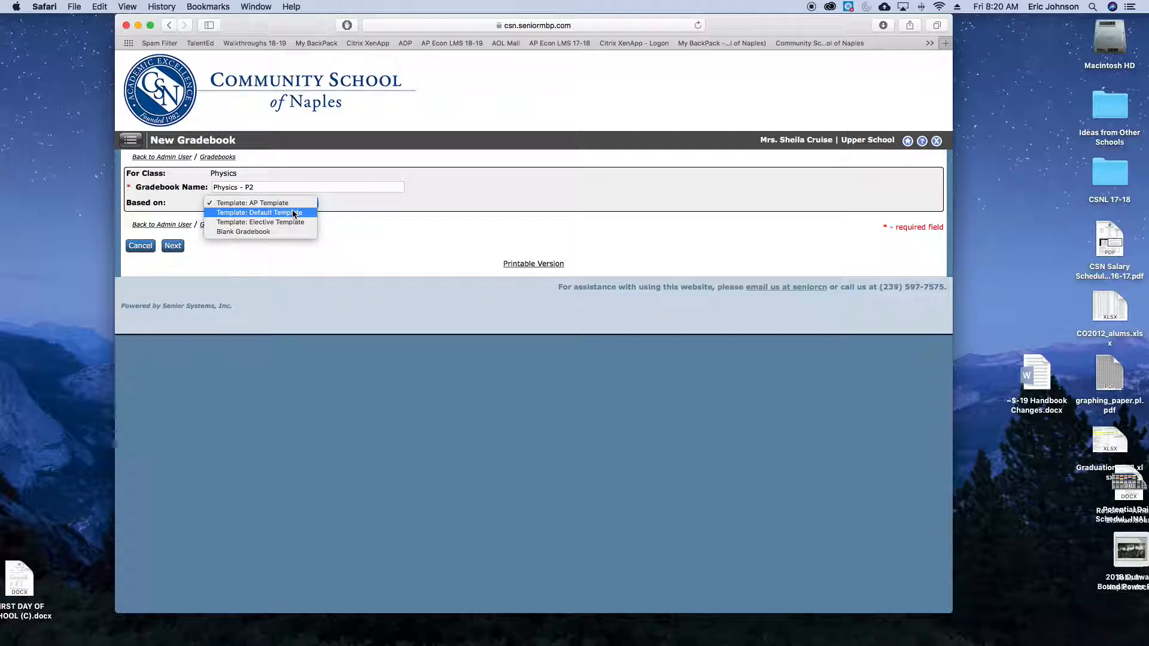
click(295, 213)
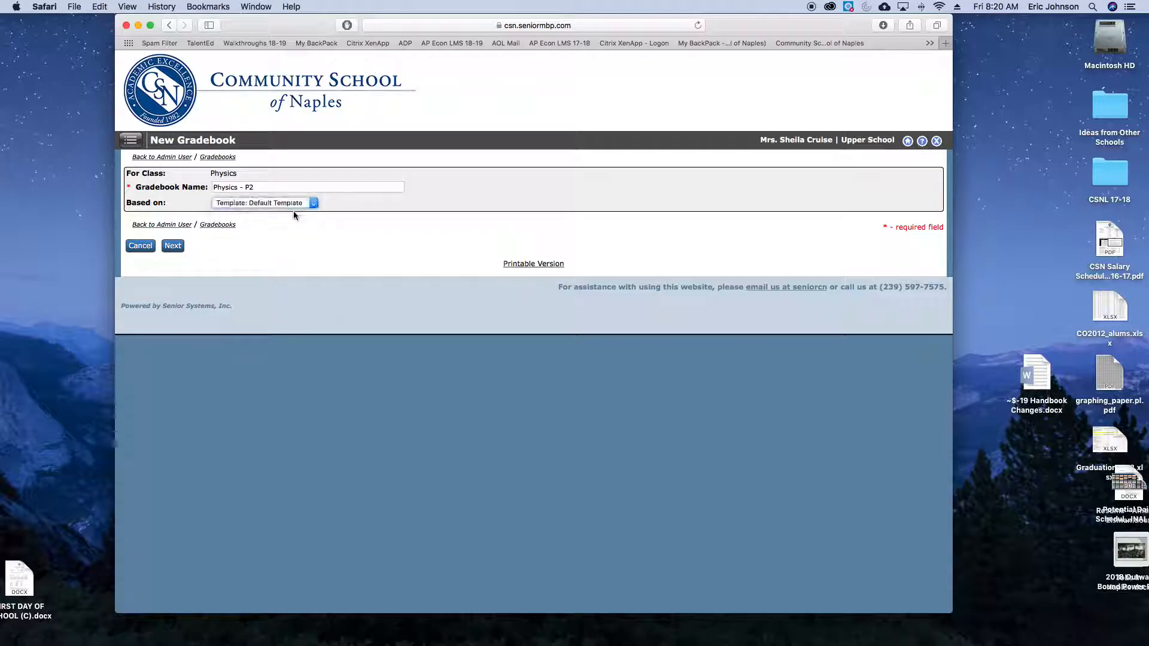
click(172, 247)
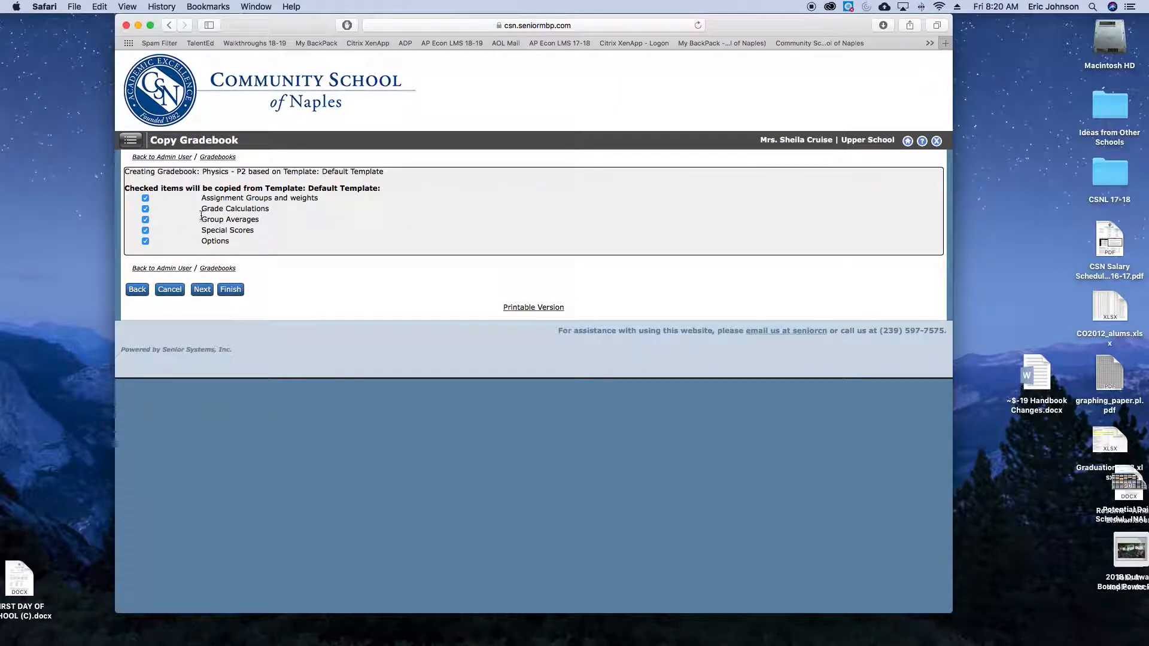
click(228, 291)
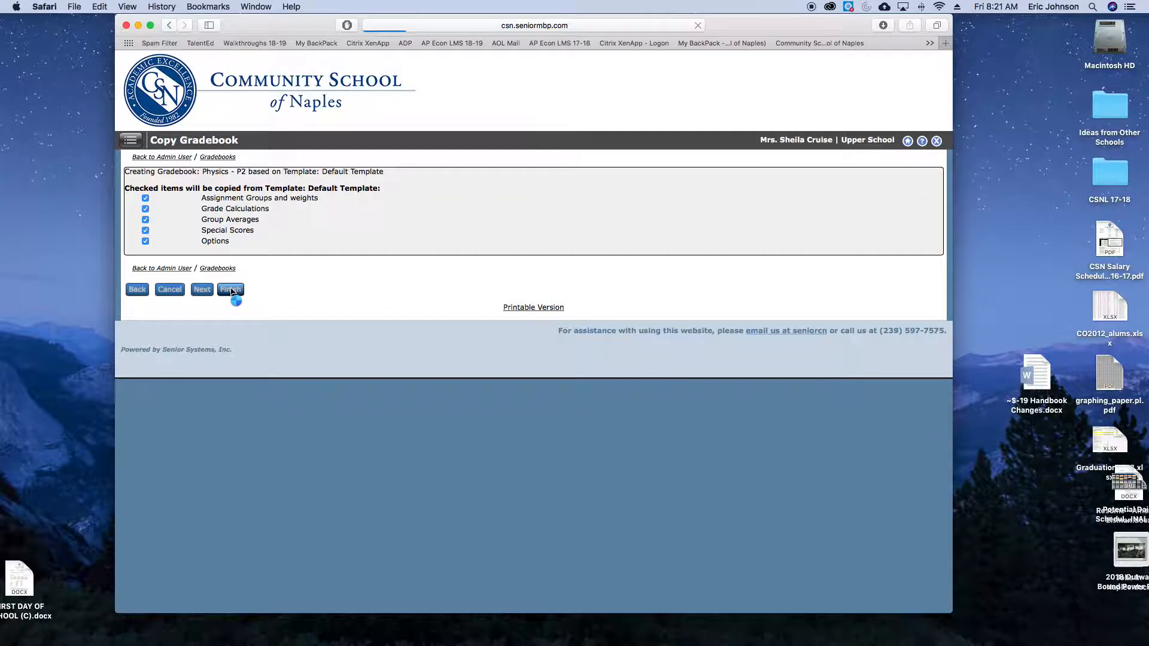
scroll(266, 294, down, 2)
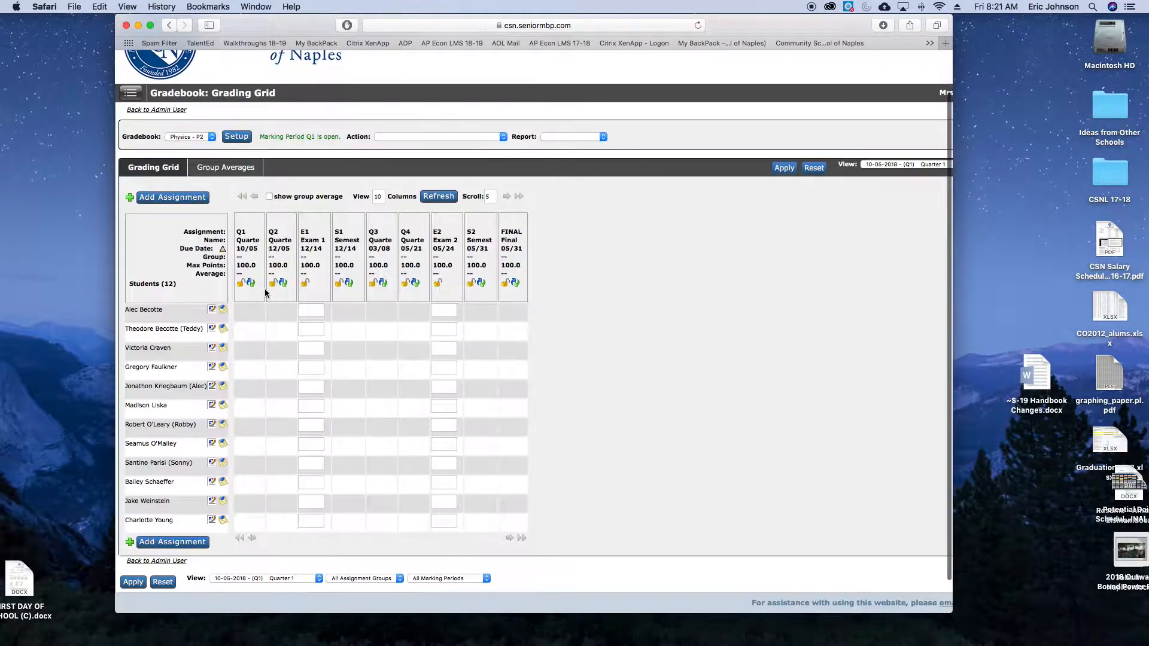
scroll(267, 293, down, 1)
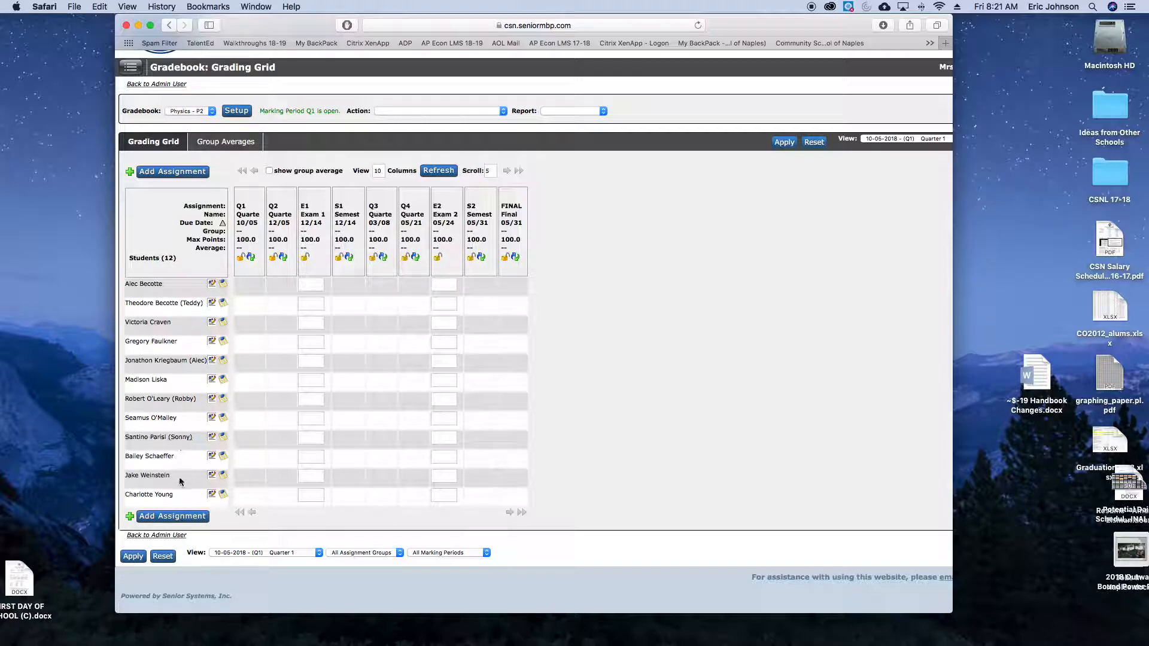
- In the Physics - P2 gradebook setup, rename the Papers assignment group to Projects with the abbreviation Proj
click(199, 110)
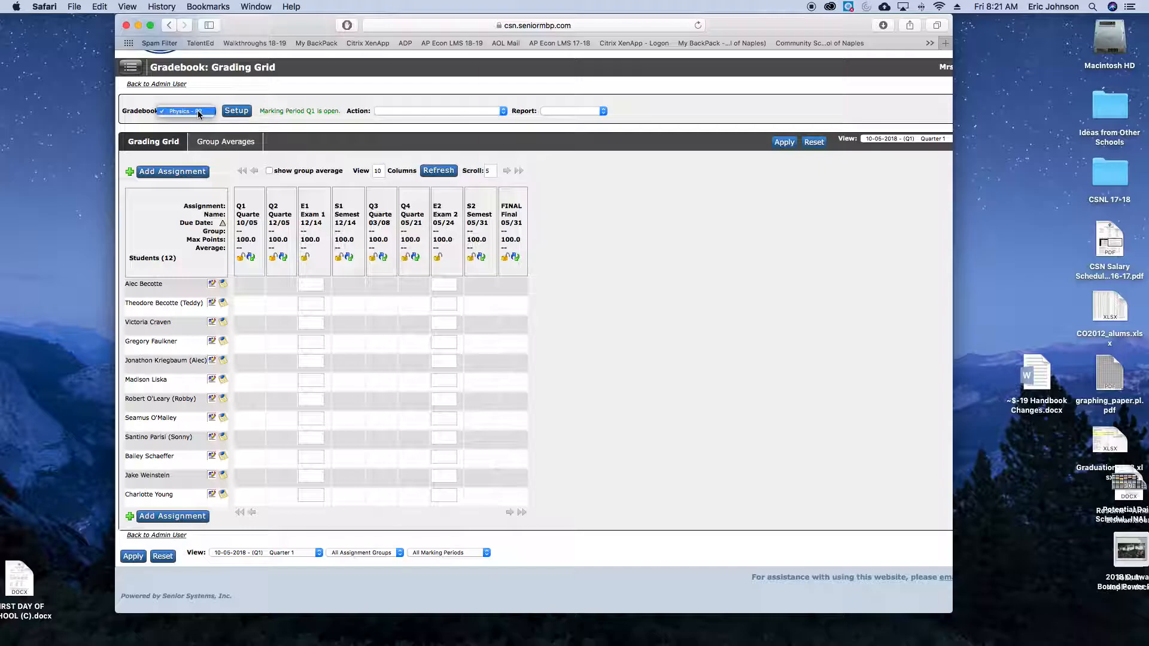
click(198, 110)
click(240, 113)
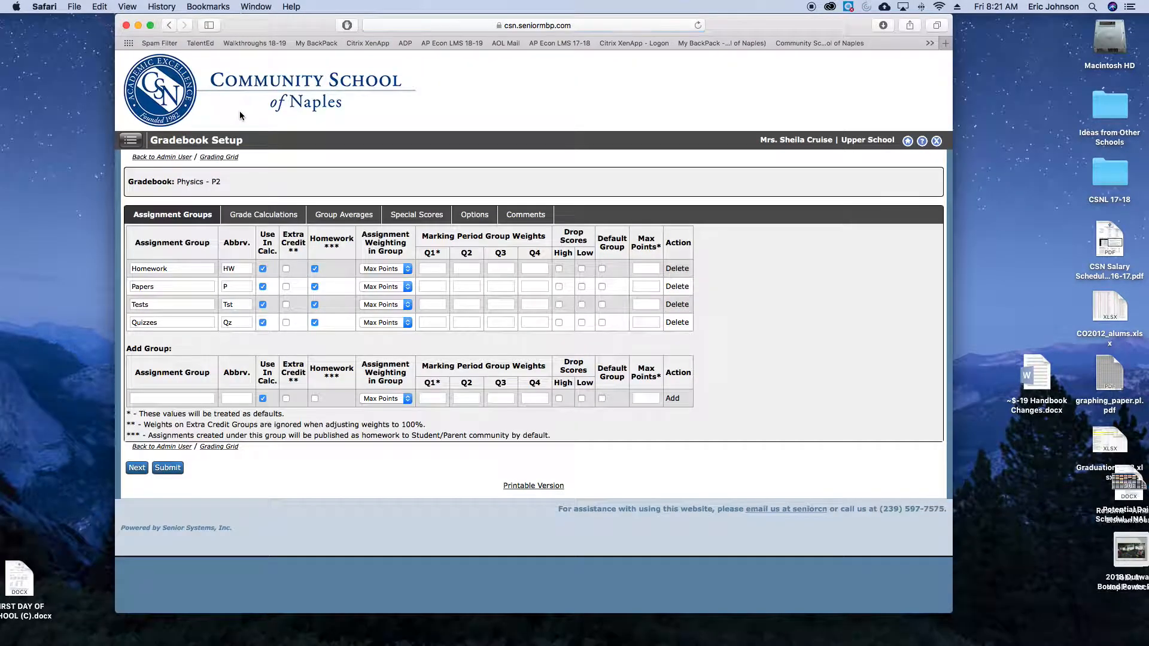
double_click(175, 286)
text(Projects)
click(237, 287)
text(roj)
- Delete the Quizzes assignment group and add it again with the abbreviation Qz, marked as homework
click(681, 327)
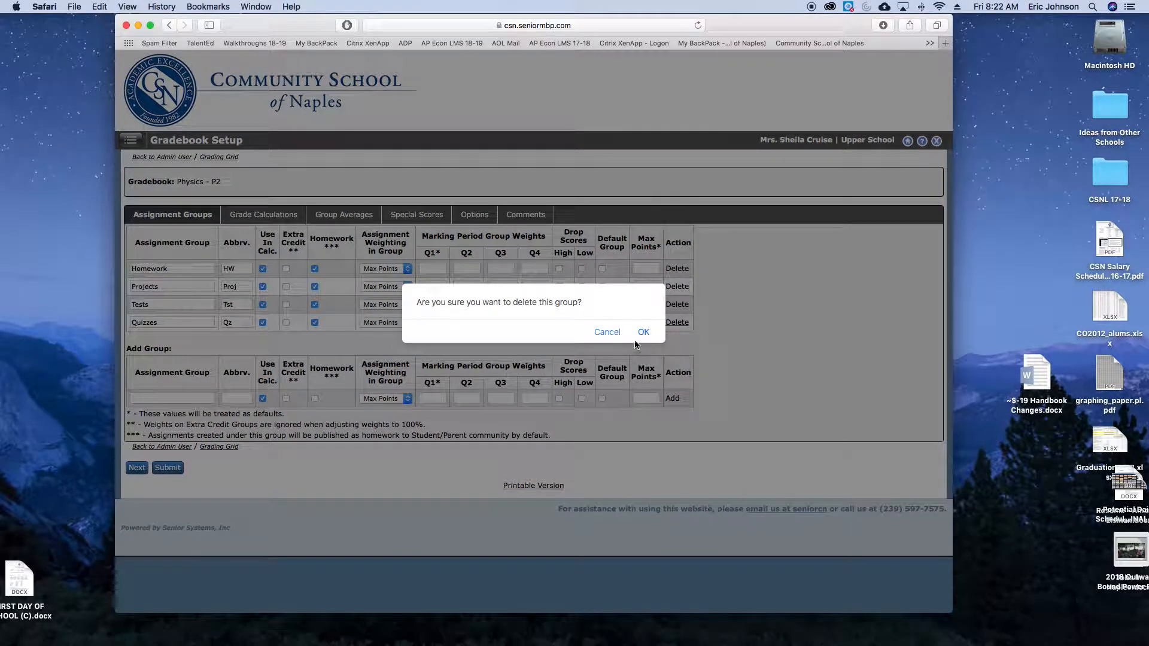
click(645, 332)
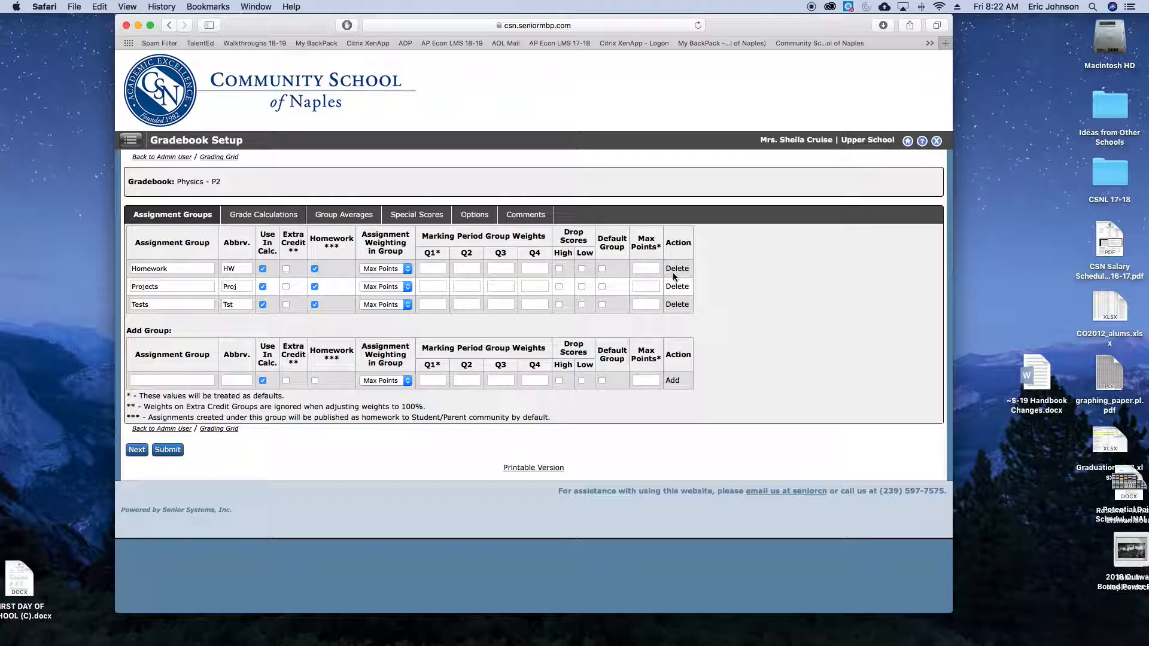
click(185, 378)
text(Quizzes)
click(237, 379)
text(Qz)
click(315, 381)
click(673, 381)
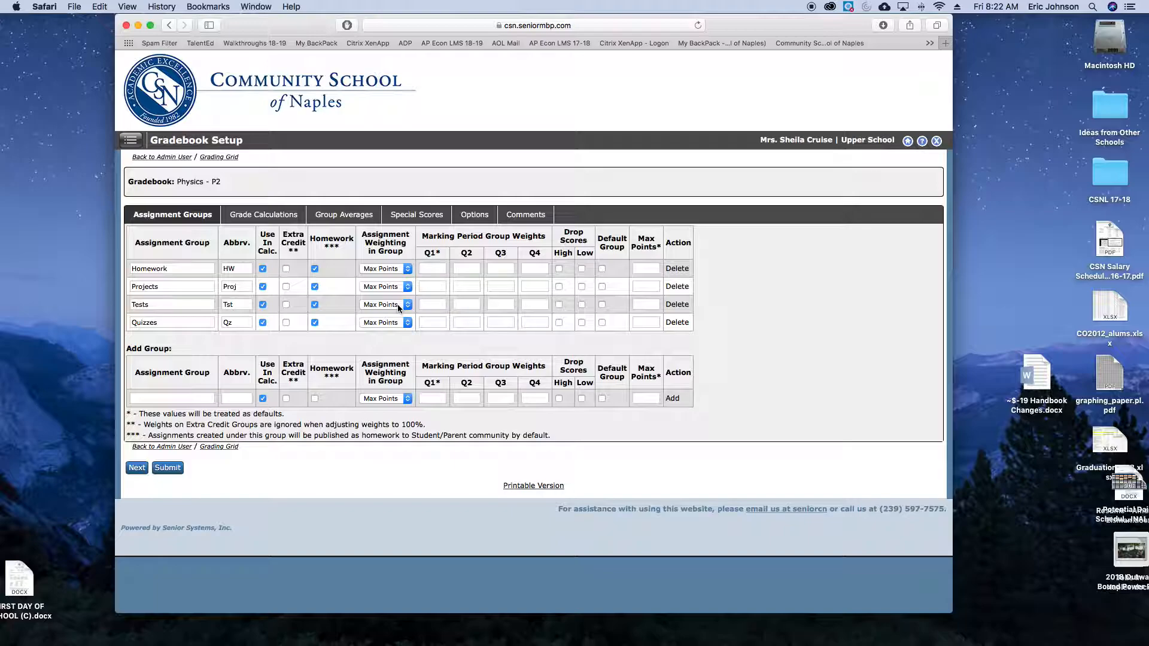
- Set the Q1 group weights to 20 for Homework, 30 for Projects, 40 for Tests and 10 for Quizzes
click(429, 269)
click(442, 287)
text(30)
click(439, 305)
text(40)
click(436, 328)
text(10)
click(438, 305)
- Set the default maximum points to 10 for Homework and 100 for Tests, and submit the assignment groups
click(643, 269)
text(10)
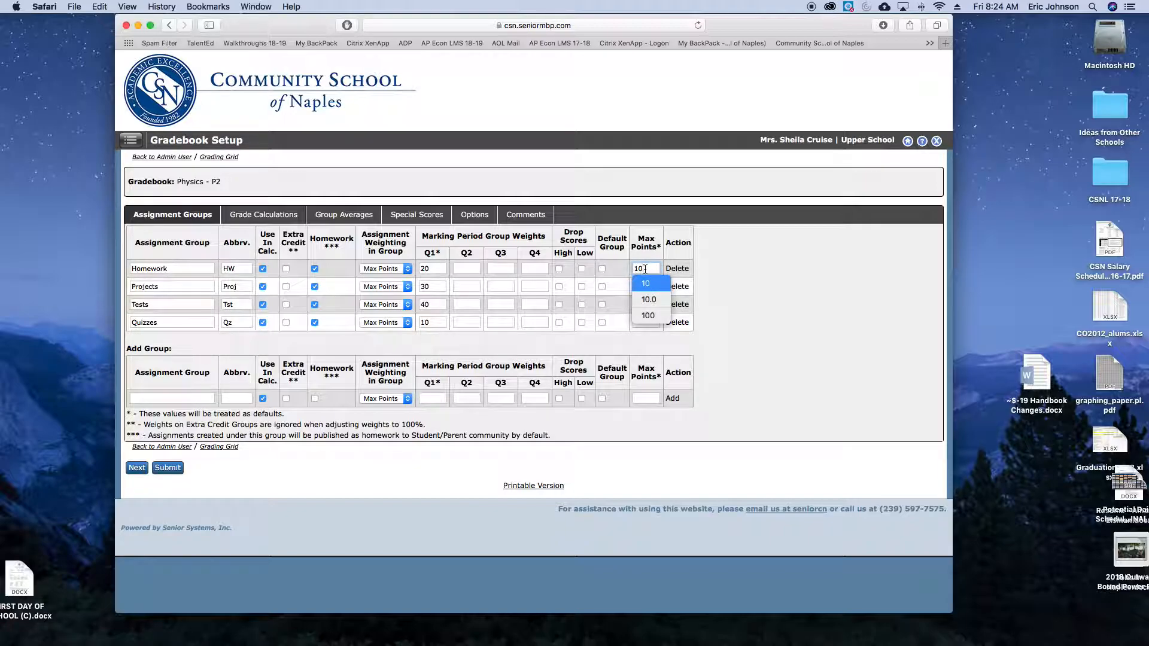
key(Tab)
click(647, 300)
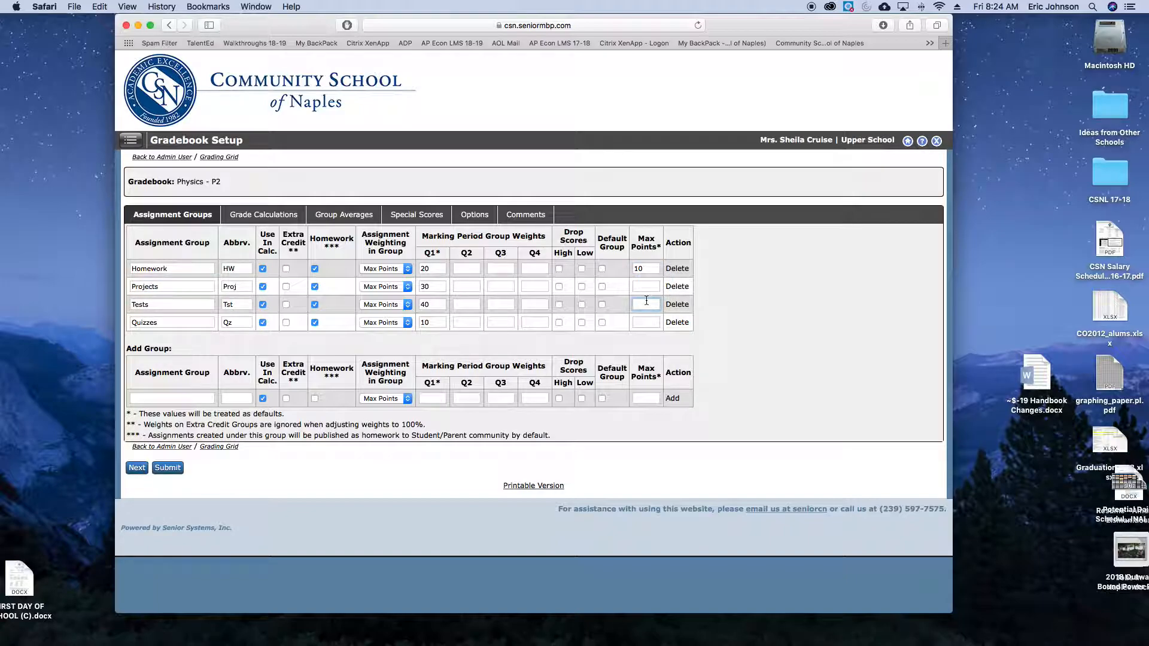
text(100)
key(Tab)
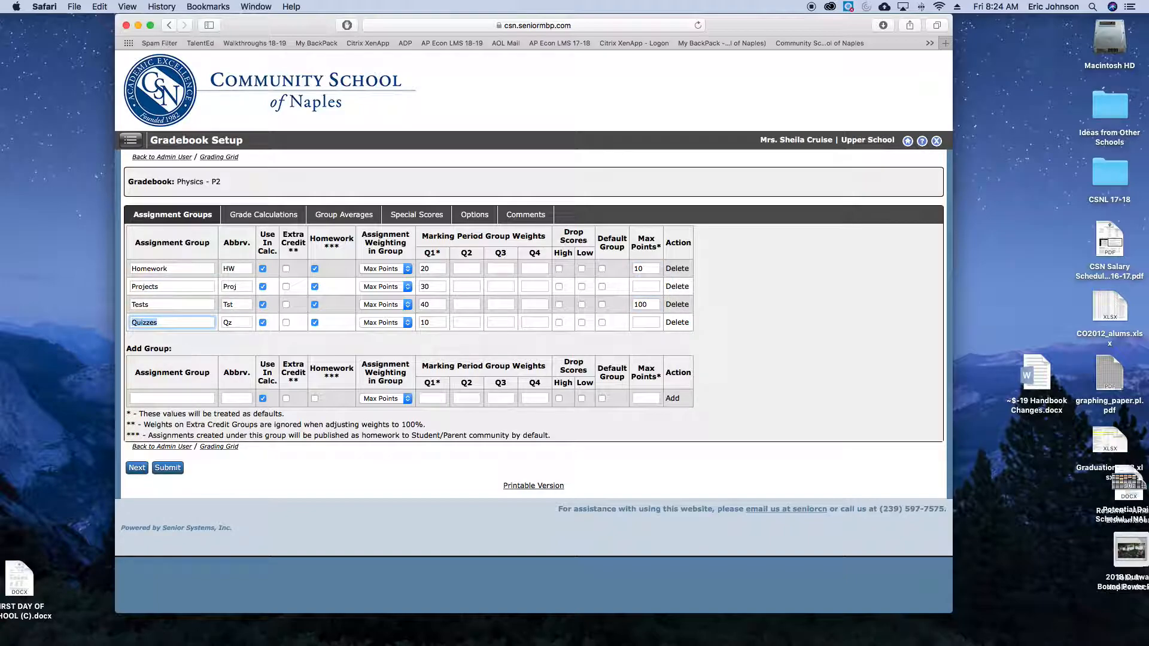
click(652, 305)
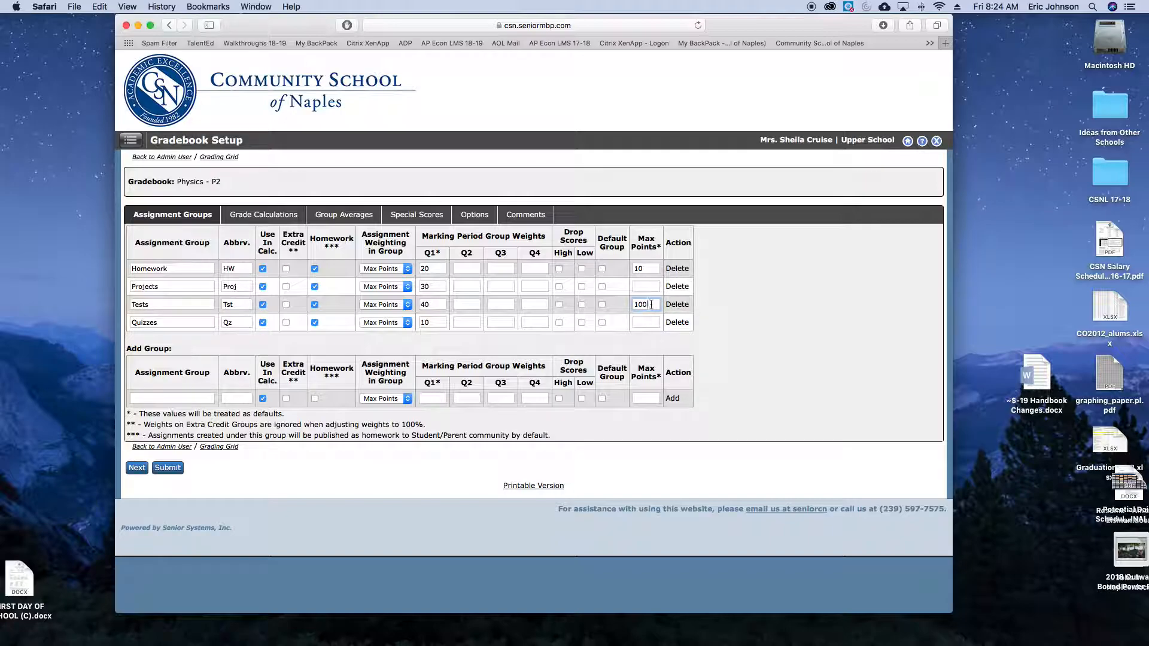
click(168, 468)
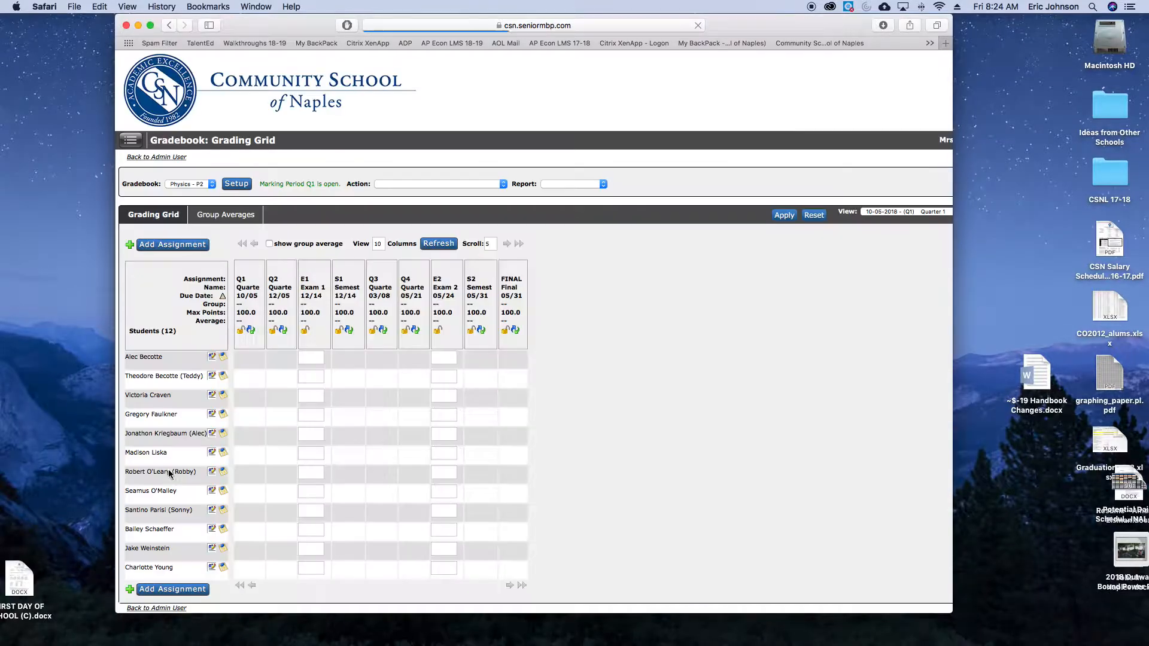
- Change the Quarter 1 grade calculation in the gradebook setup to Total points calculation and submit it
click(239, 187)
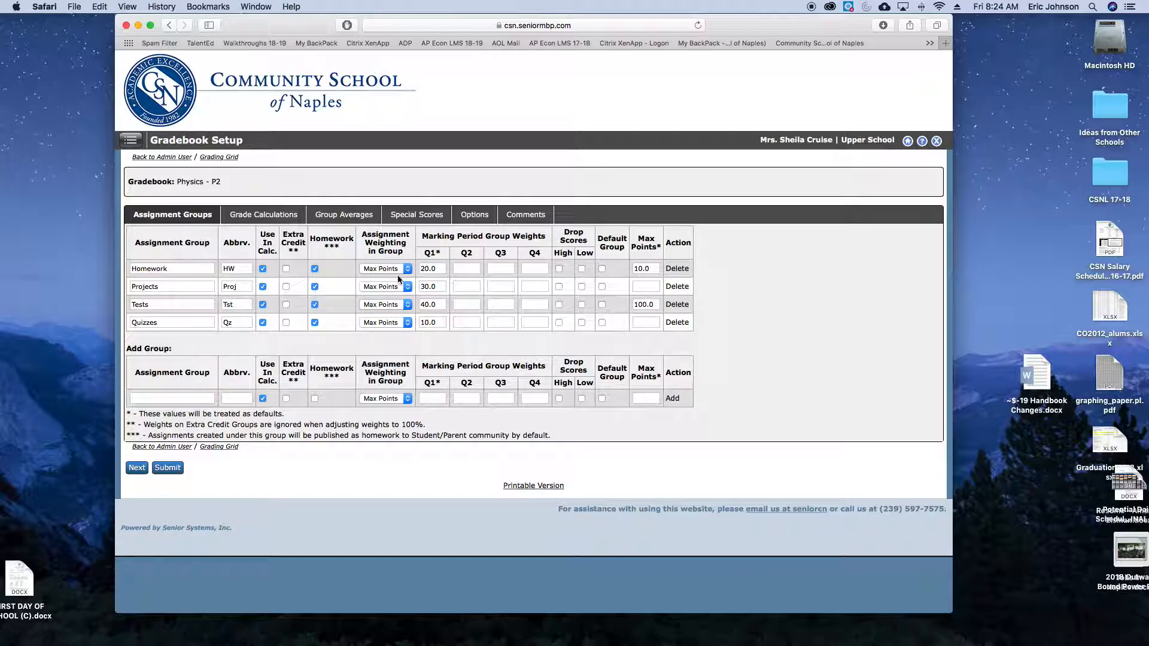
click(259, 218)
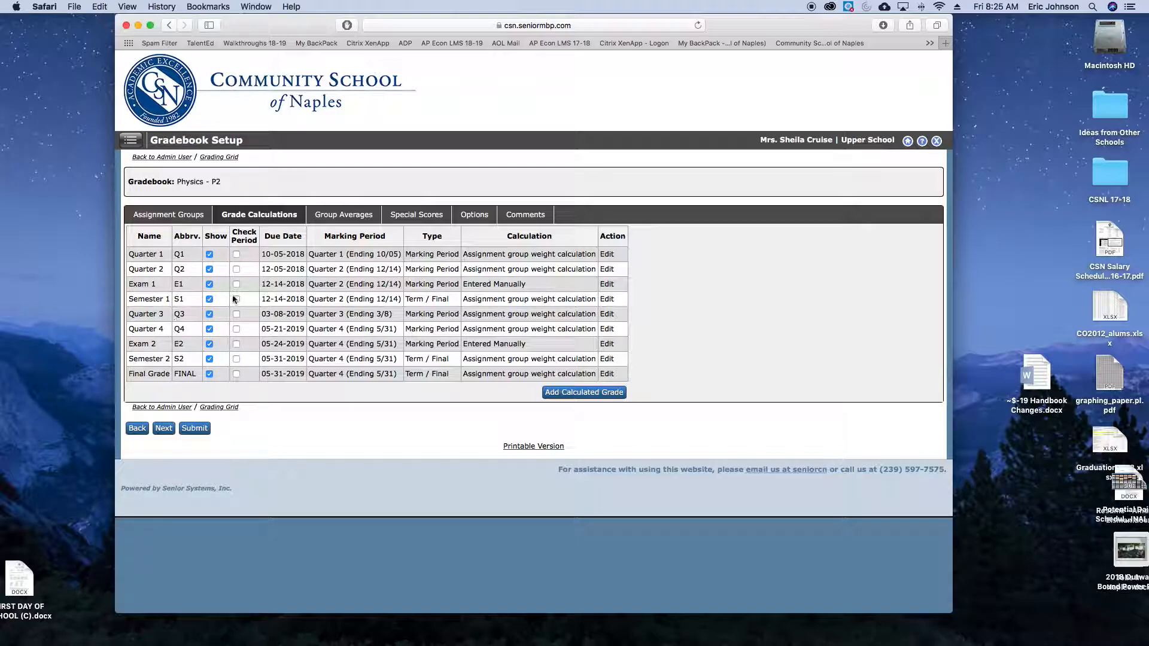
click(606, 254)
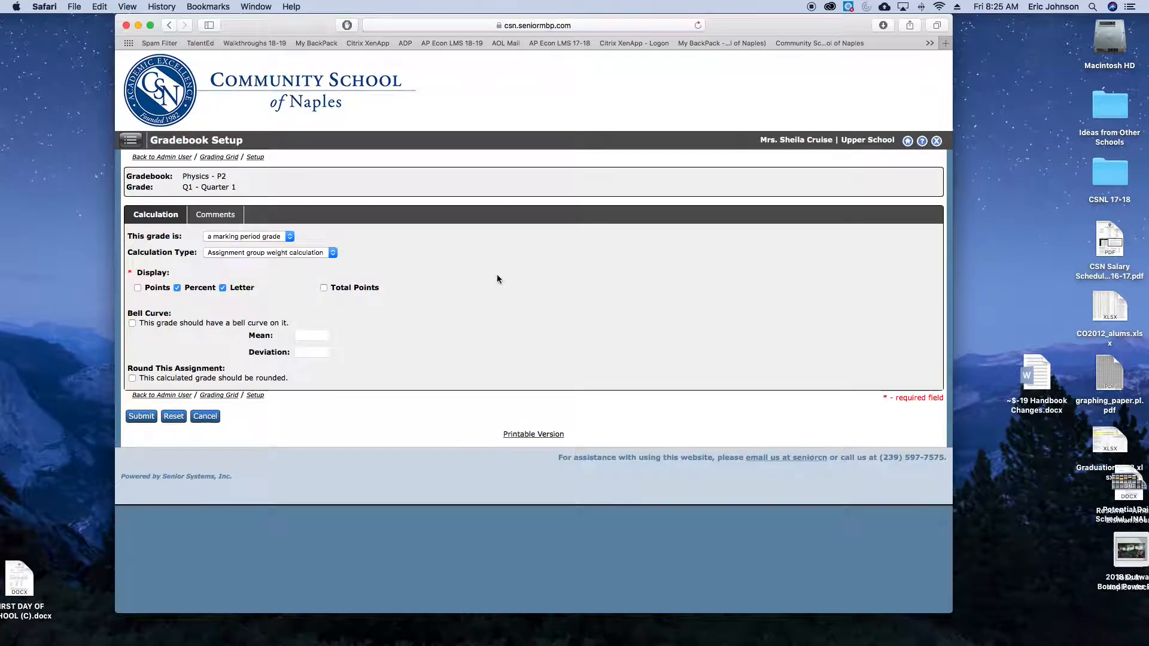
click(305, 254)
click(303, 263)
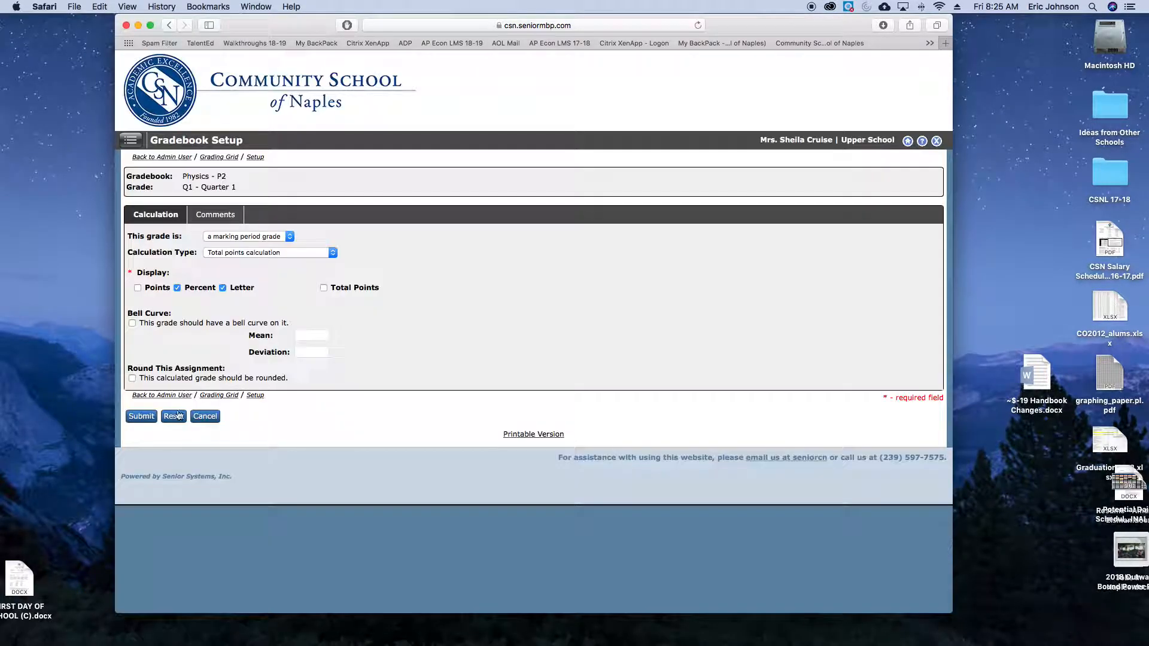
click(151, 417)
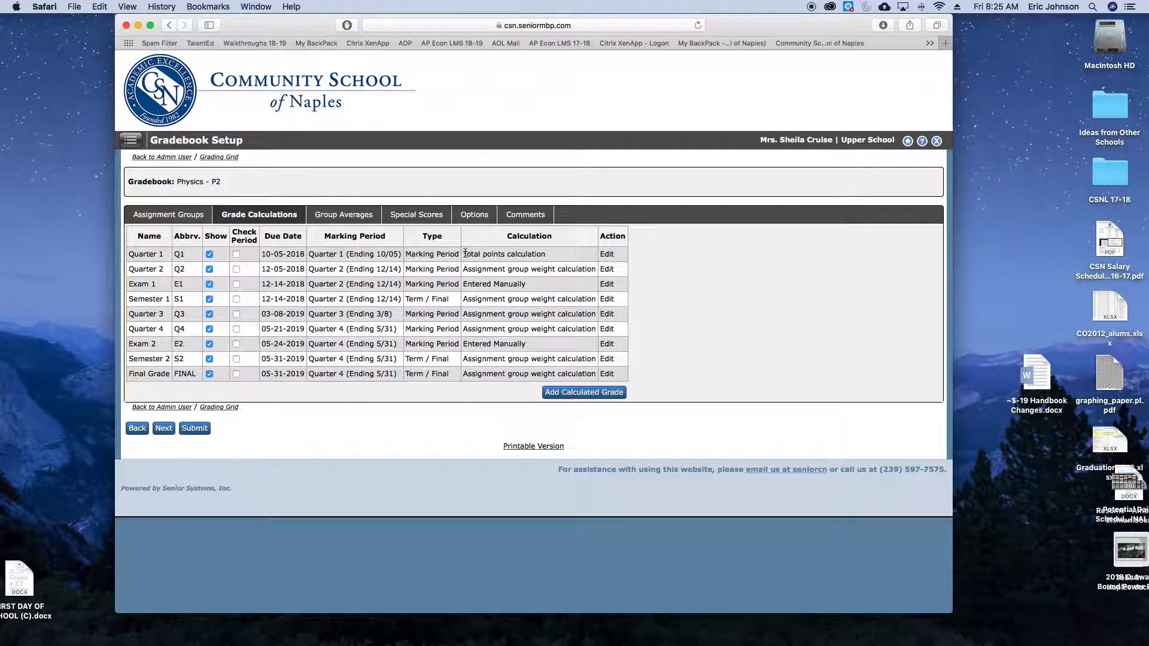
- Compare the calculation types assigned to the quarters, semesters and final grade
drag(463, 254, 546, 257)
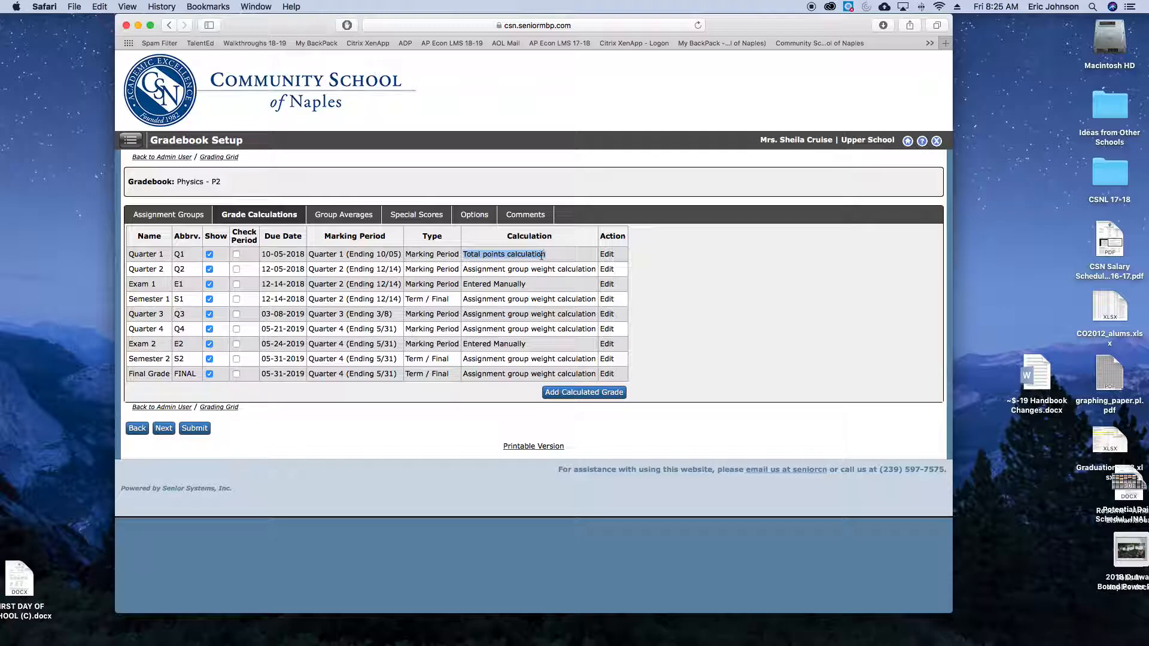
drag(468, 270, 563, 271)
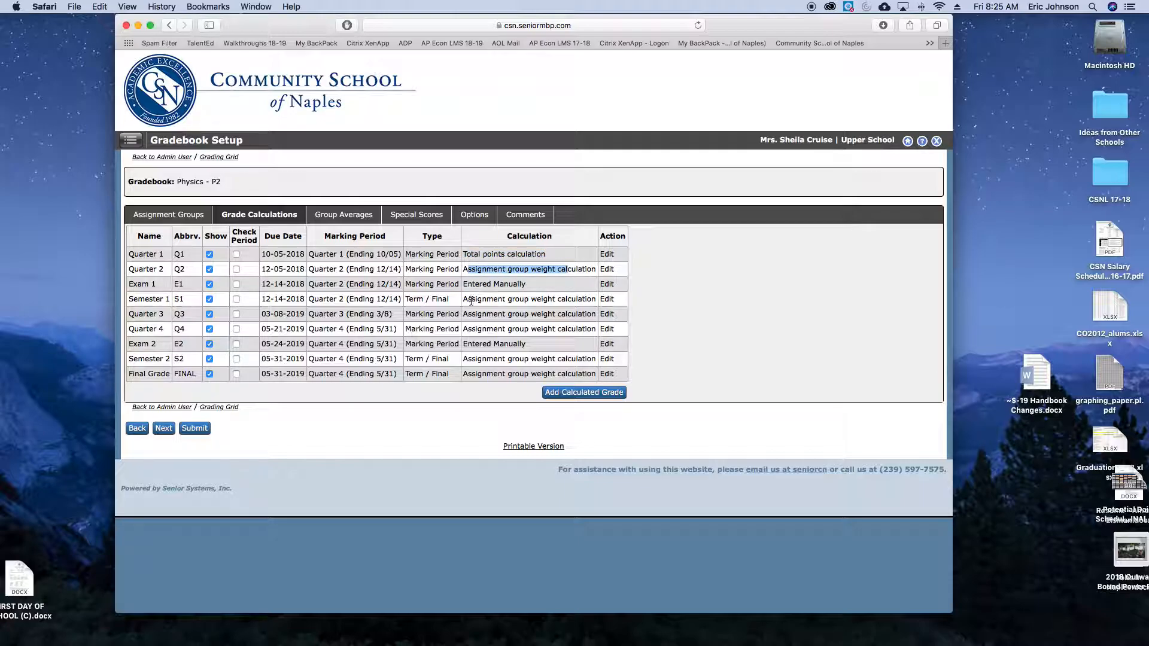
drag(471, 314, 596, 330)
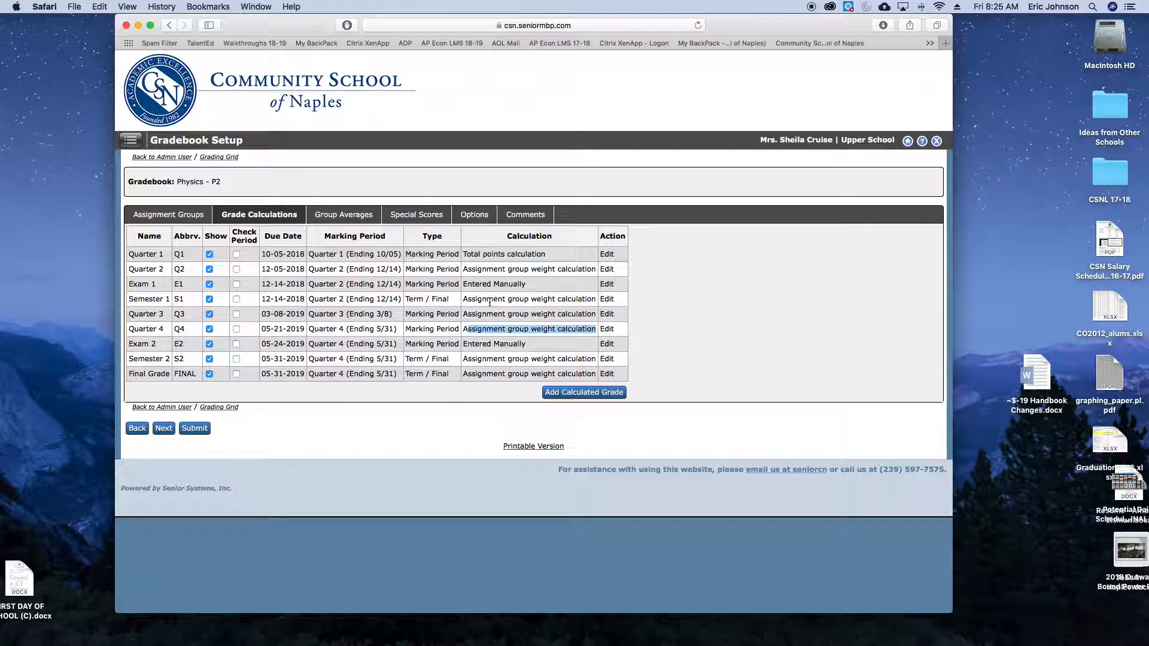
drag(470, 298, 593, 303)
drag(482, 359, 569, 358)
drag(486, 374, 565, 373)
click(516, 395)
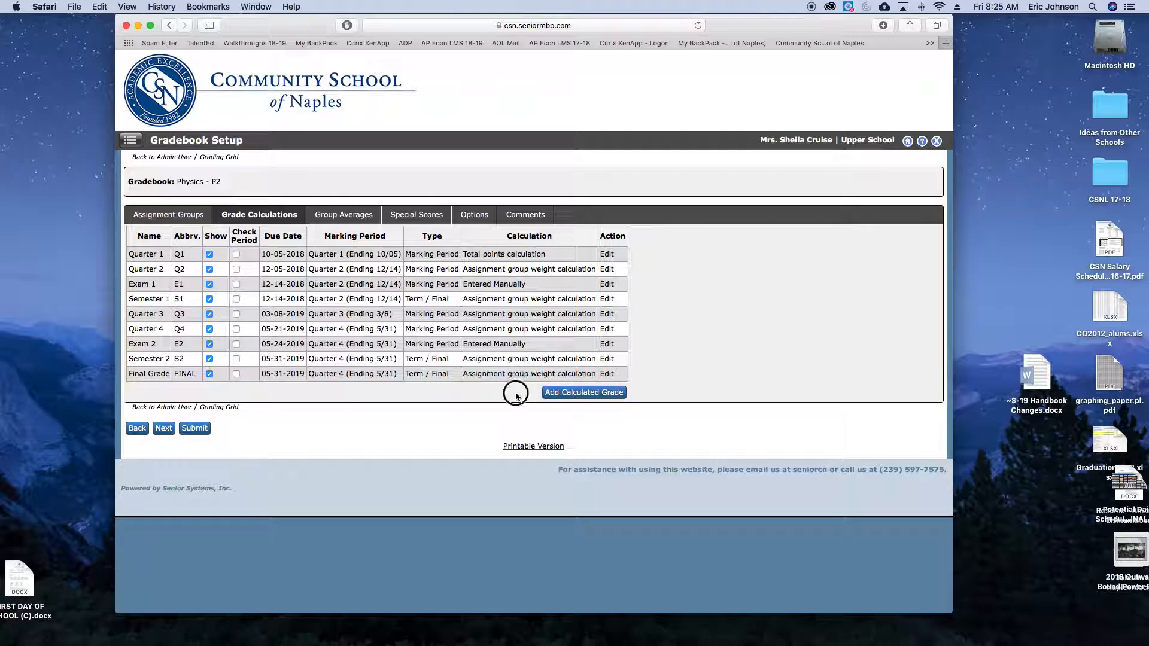
- Set the Quarter 1 calculation type back to Assignment group weight calculation and submit it
click(607, 256)
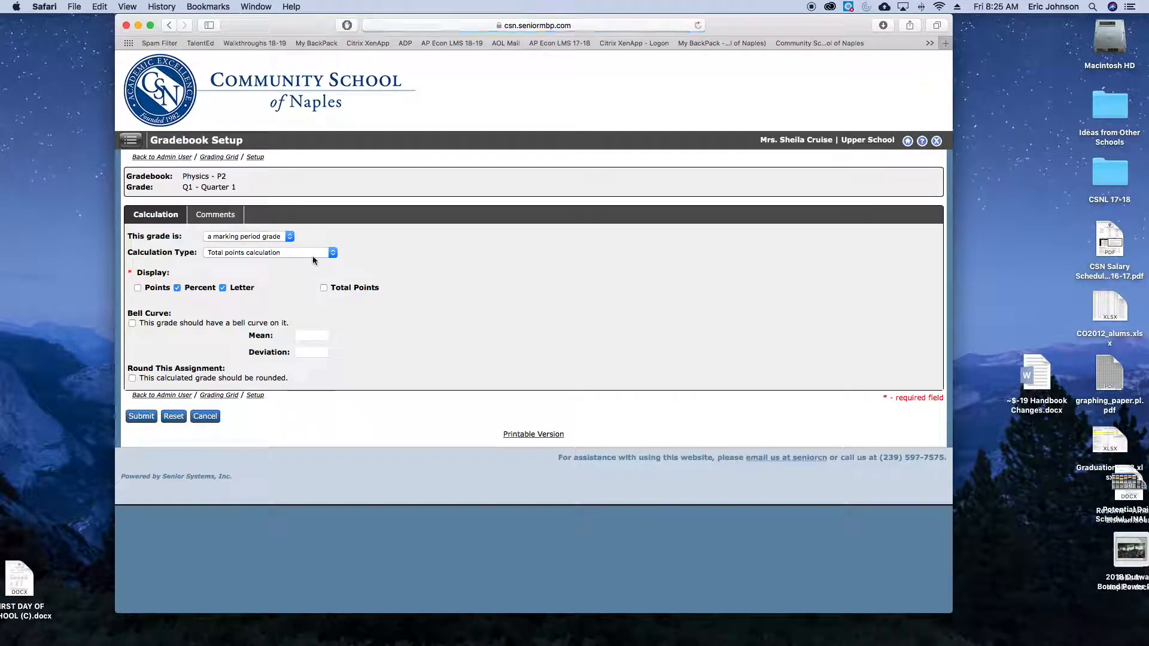
click(309, 252)
click(302, 242)
click(151, 417)
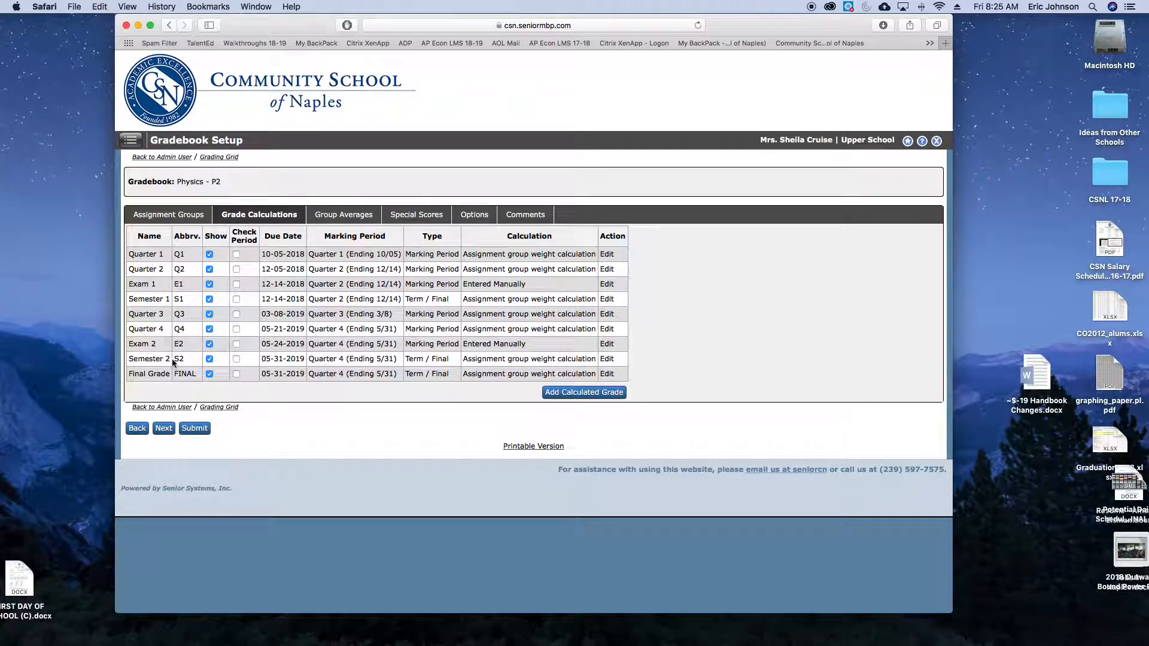
- Review the special scores for excused and missing work, then submit the gradebook setup
click(411, 216)
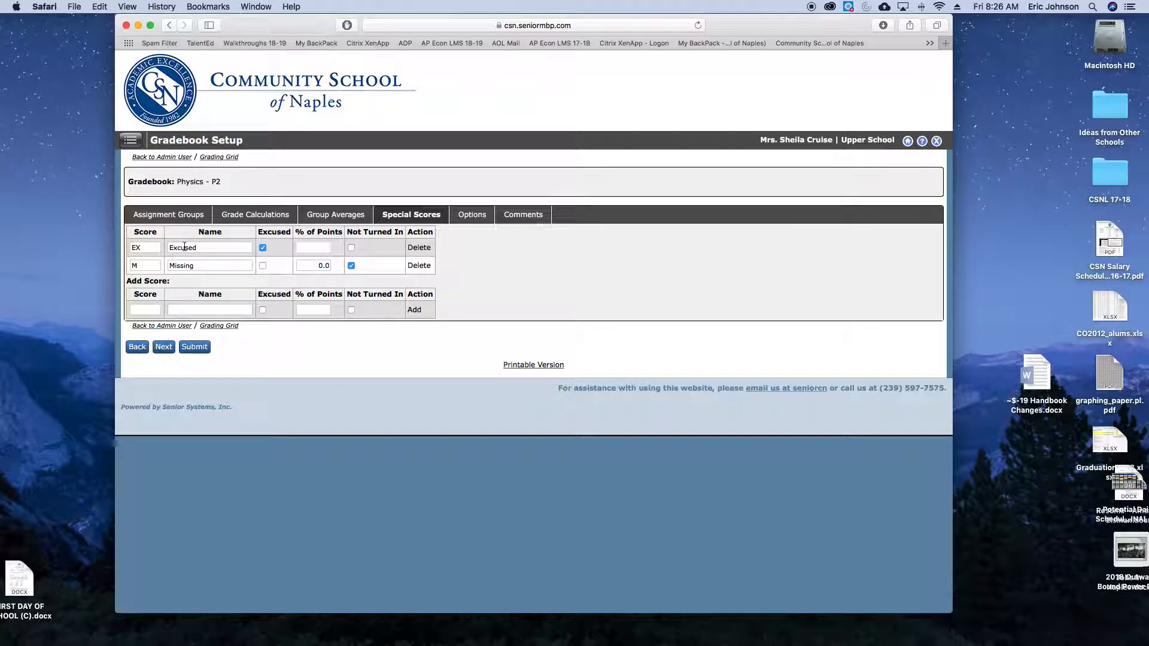
drag(153, 248, 121, 251)
click(142, 248)
click(203, 348)
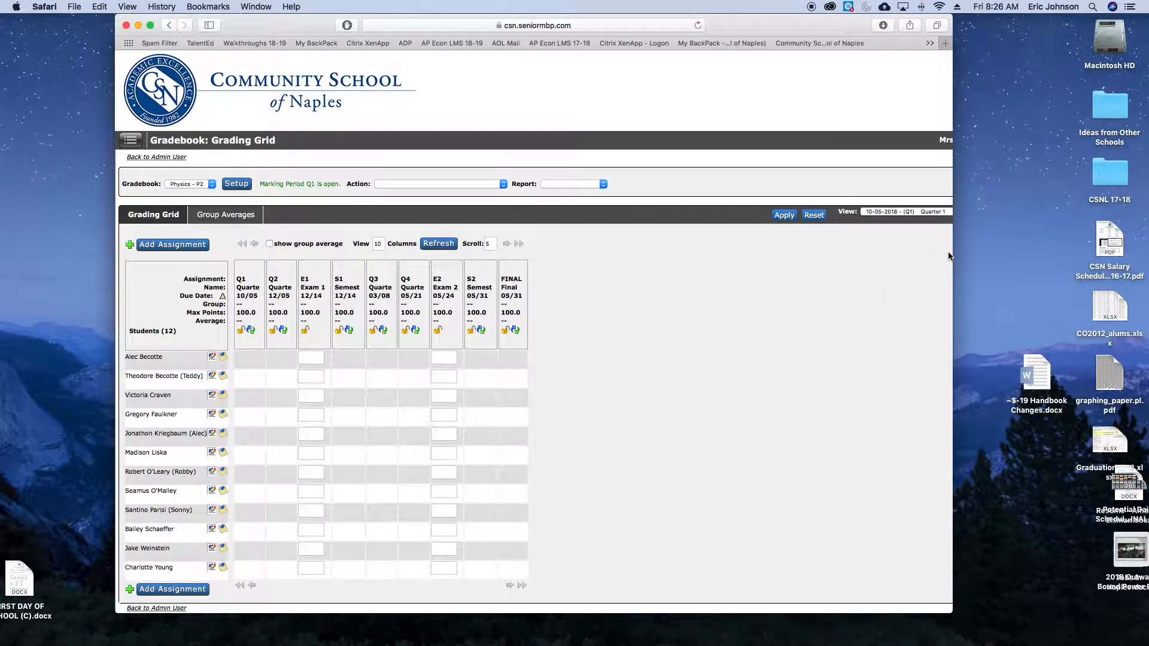
- Widen and reposition the browser window to fit the grading grid's full width, and return to the home page
drag(951, 256, 1137, 256)
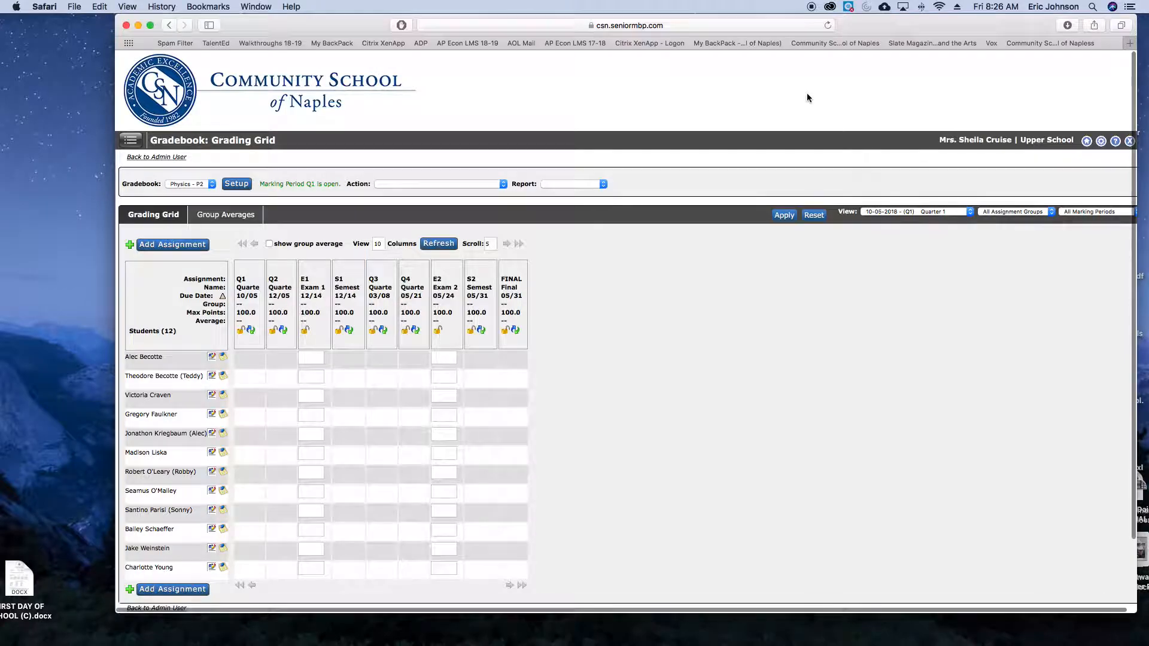
drag(871, 24, 805, 24)
click(1021, 141)
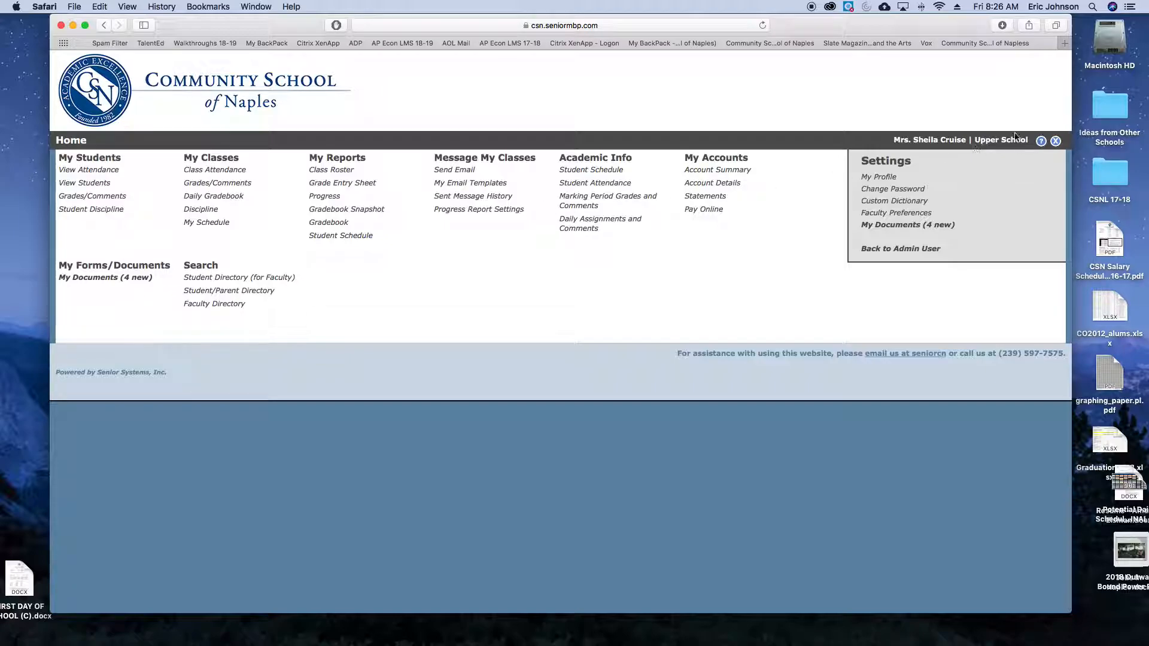
- Start a new gradebook for the ungraded class PHYS-3 and name it Physics - P3
click(216, 196)
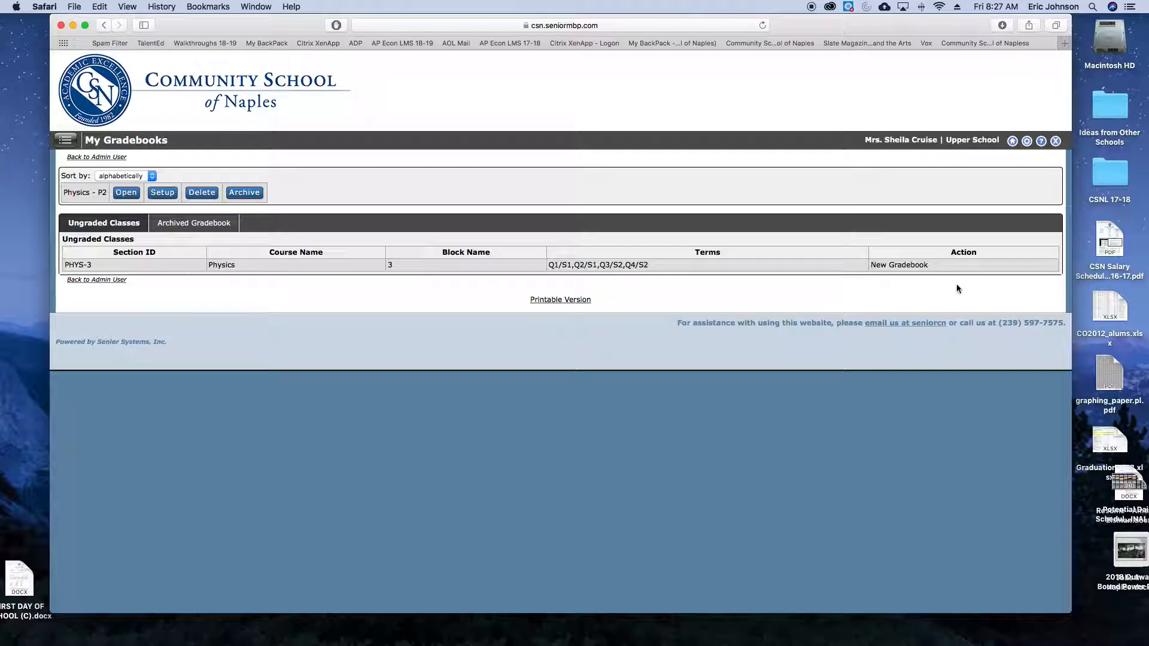
click(921, 273)
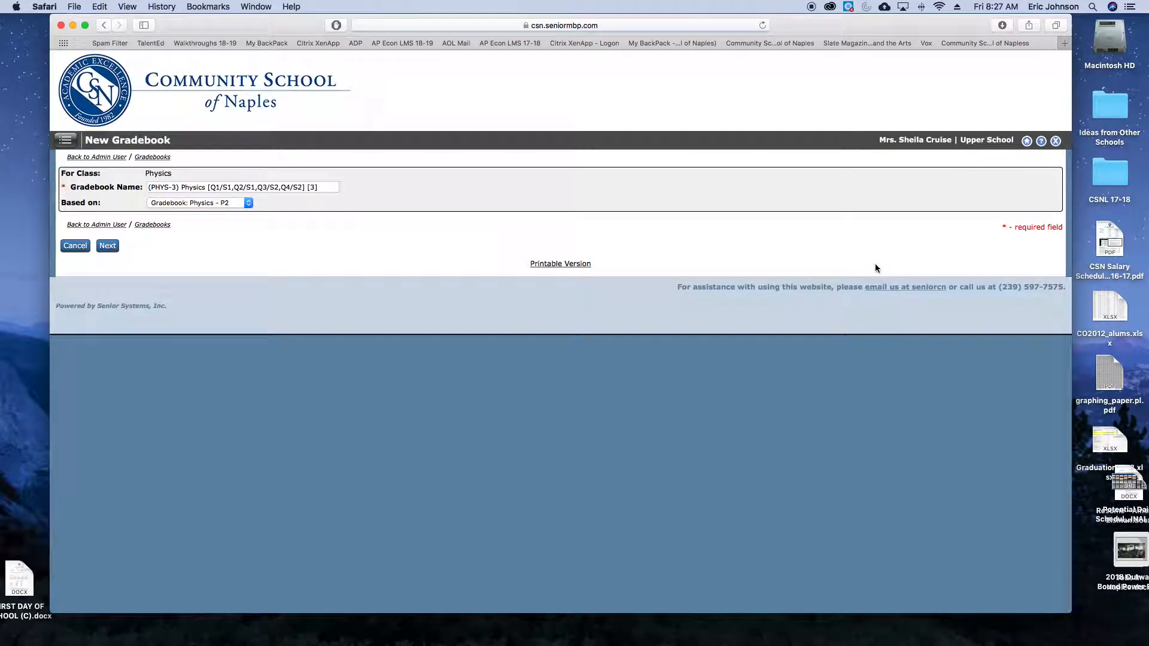
text(Phys ics - P3)
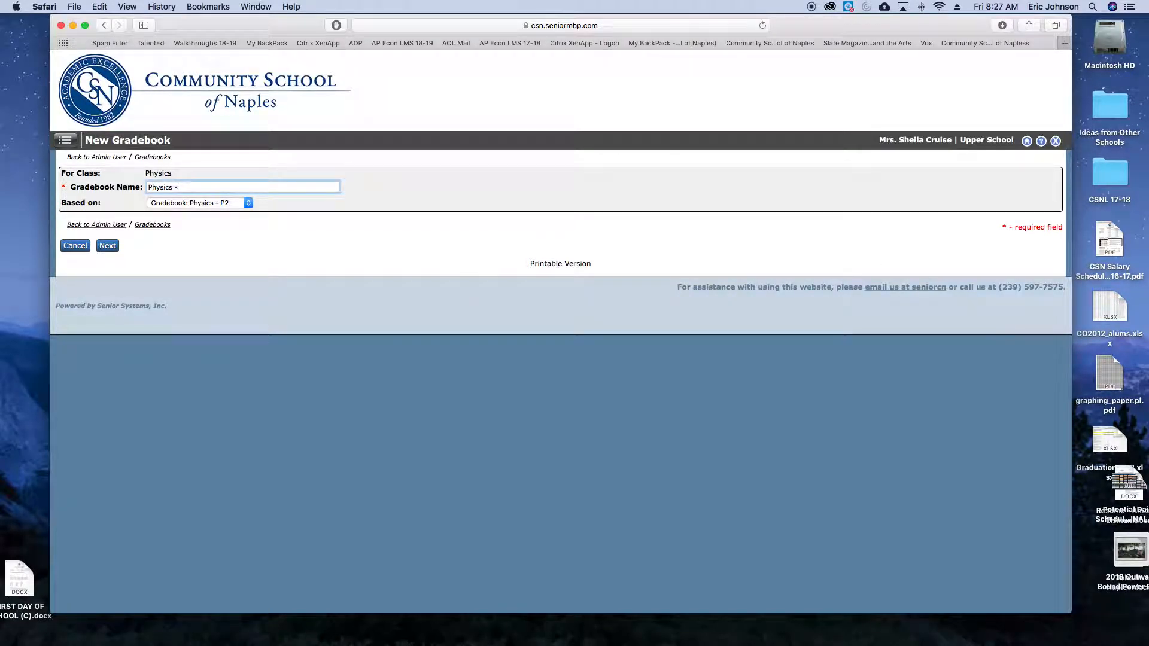
- Base the new gradebook on Physics - P2, keep the preselected items to copy, and finish creating it
click(205, 203)
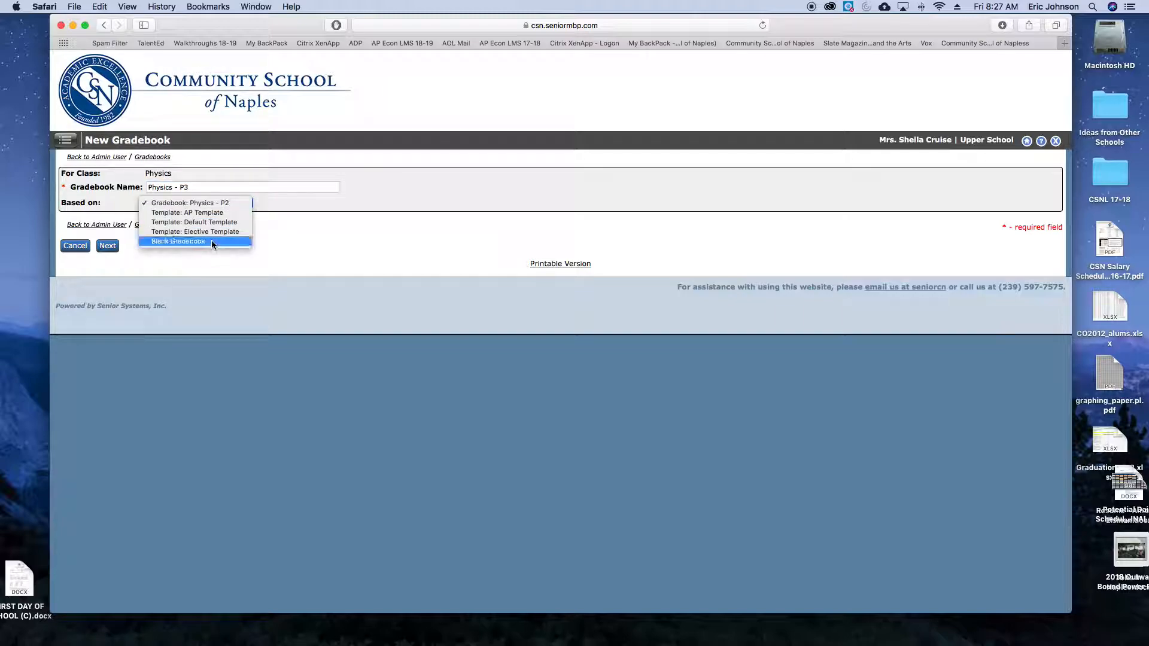
click(213, 202)
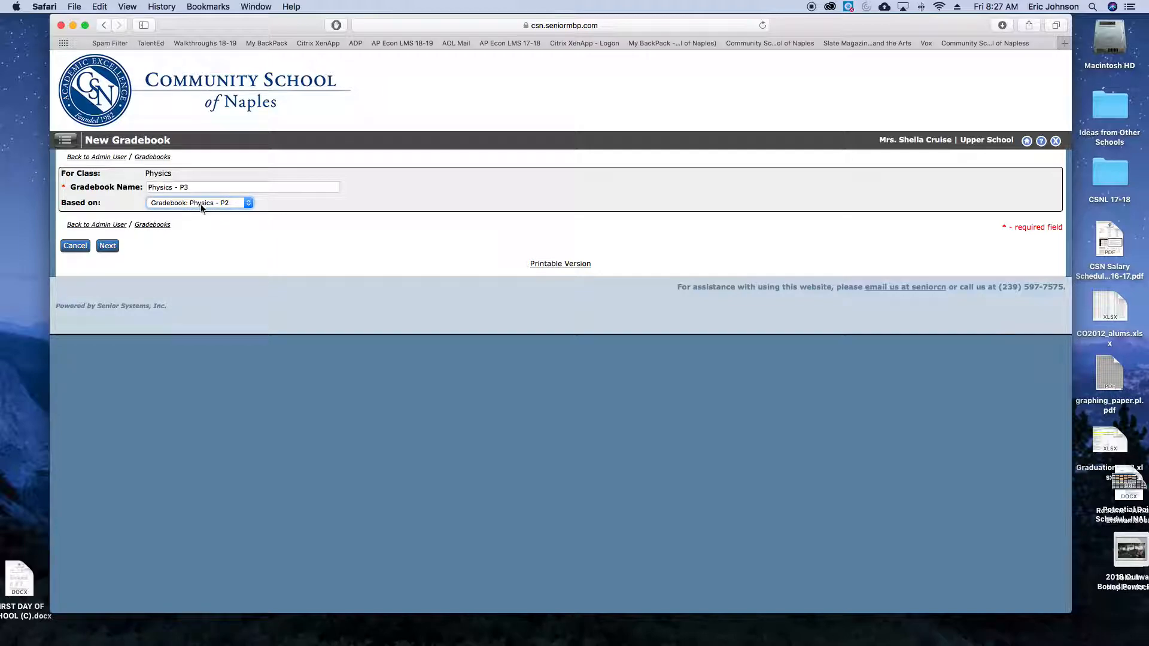
click(107, 248)
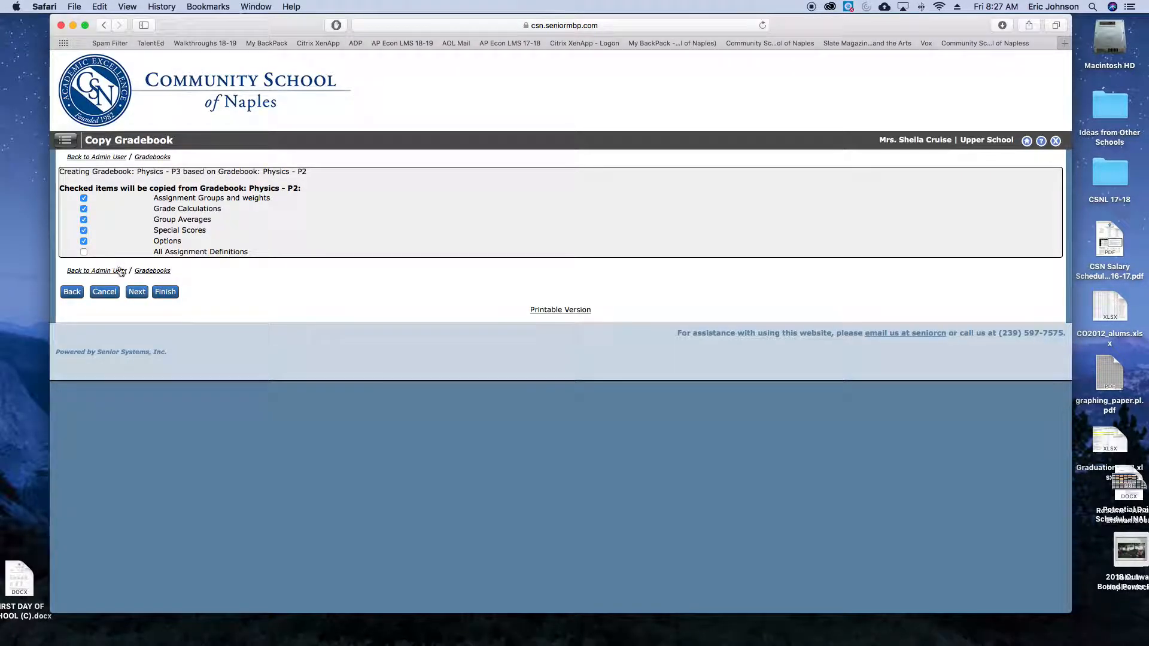
click(165, 292)
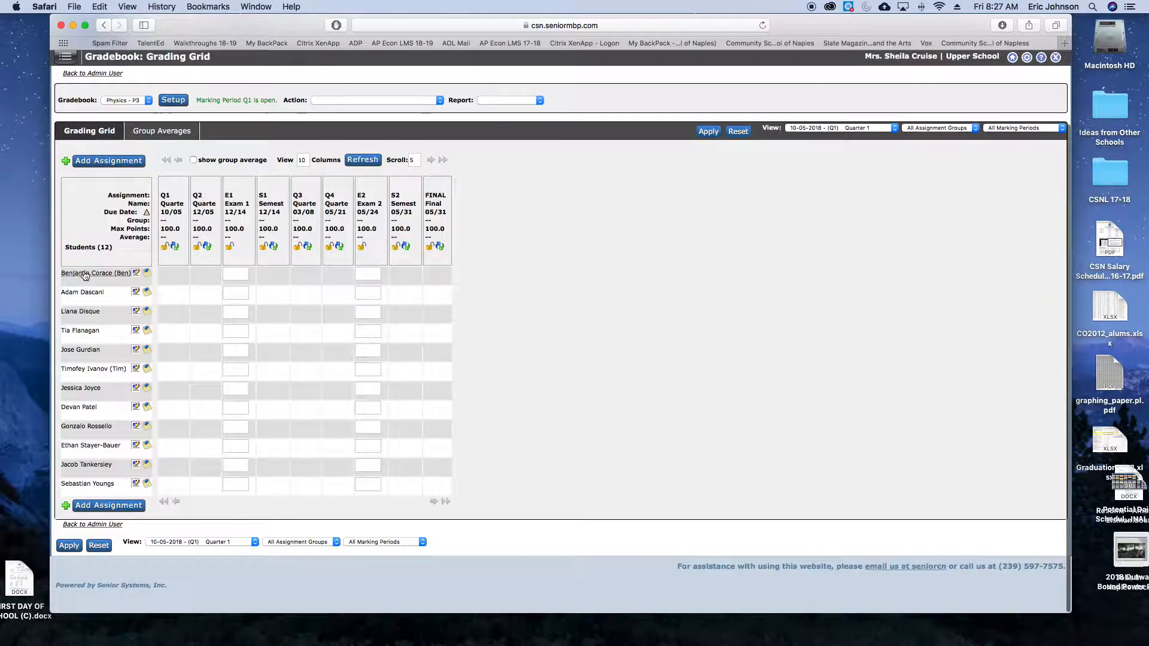
- Review the assignment groups, grade calculations and special scores in the Physics - P3 setup, then submit it
scroll(192, 365, up, 3)
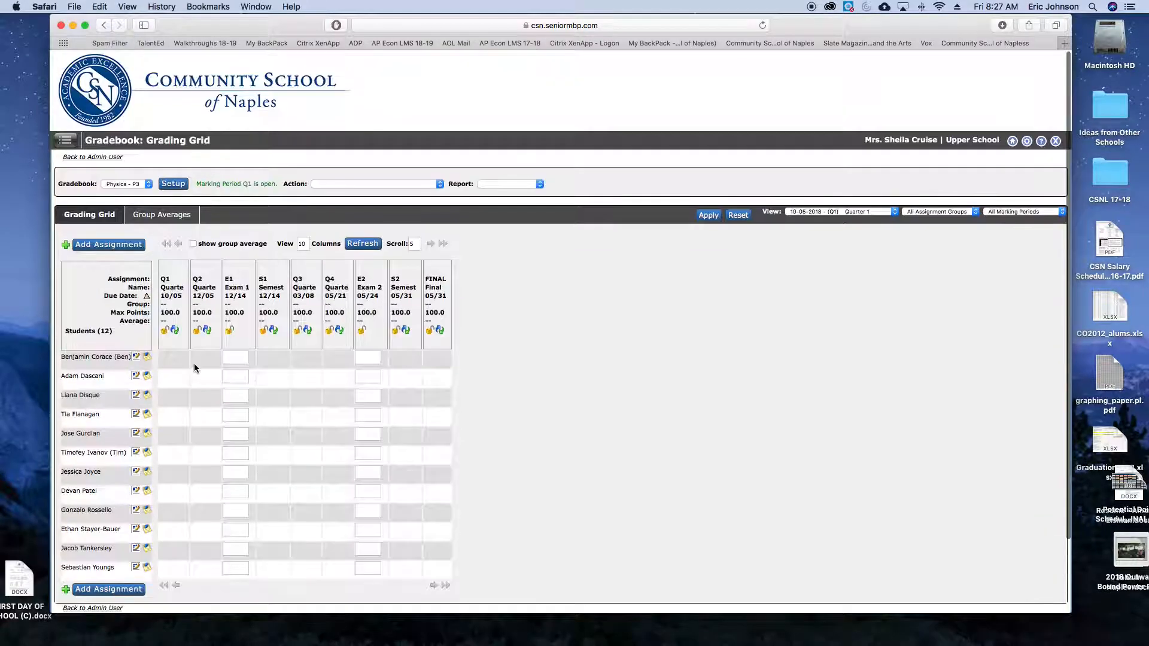
click(174, 185)
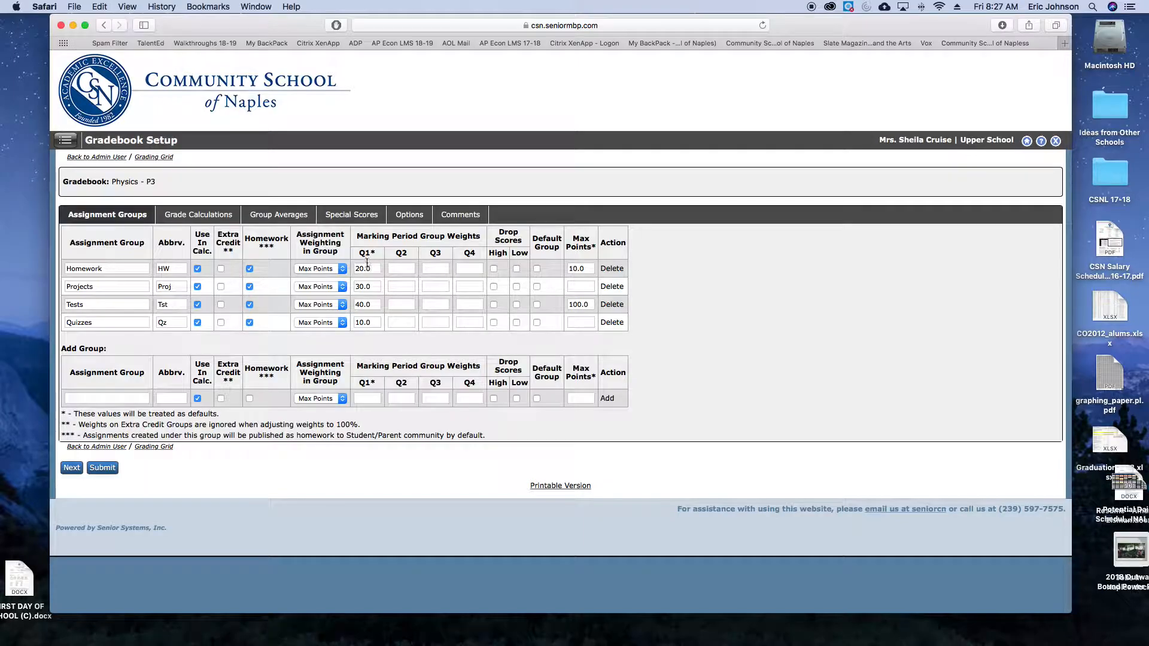
click(203, 217)
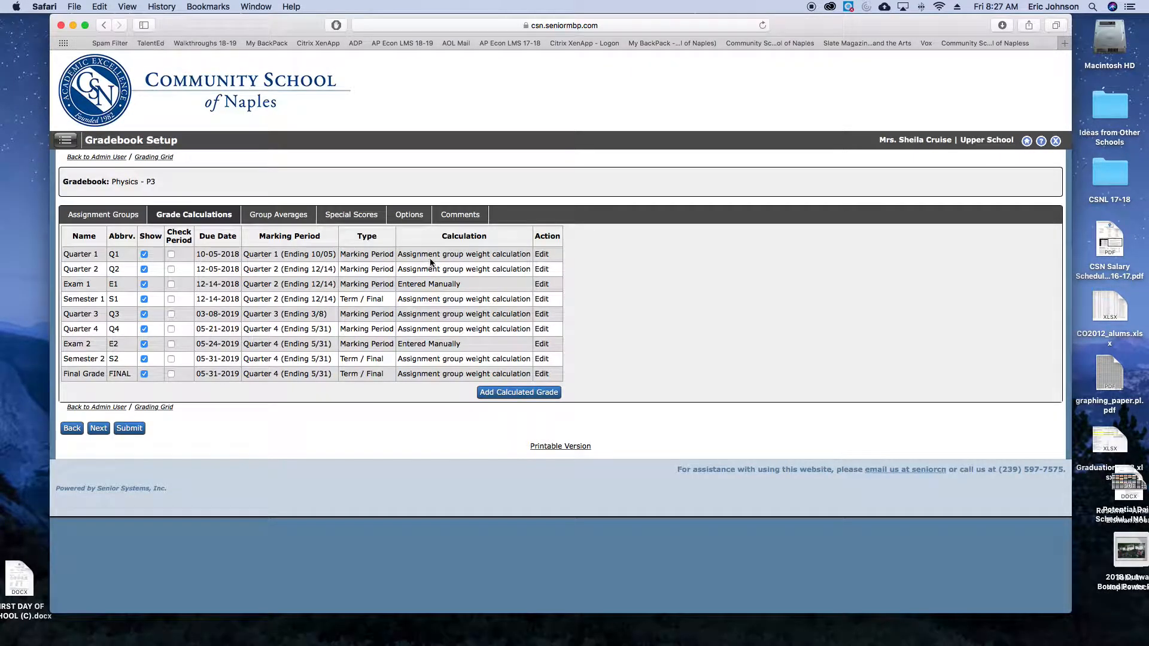
click(352, 217)
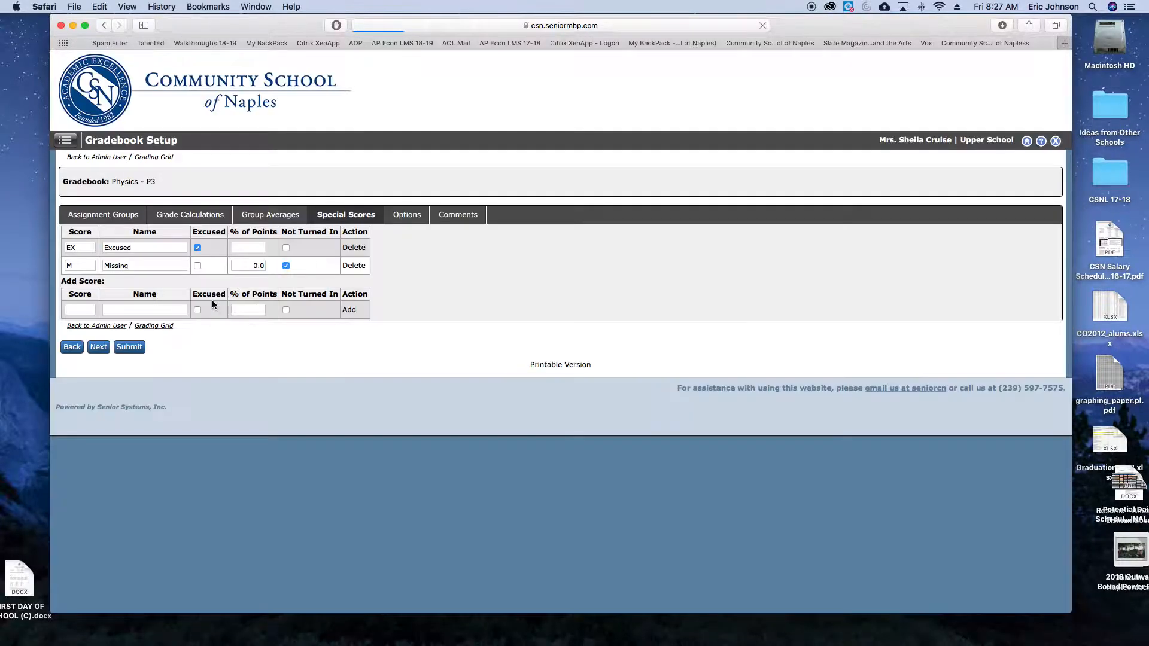
click(127, 347)
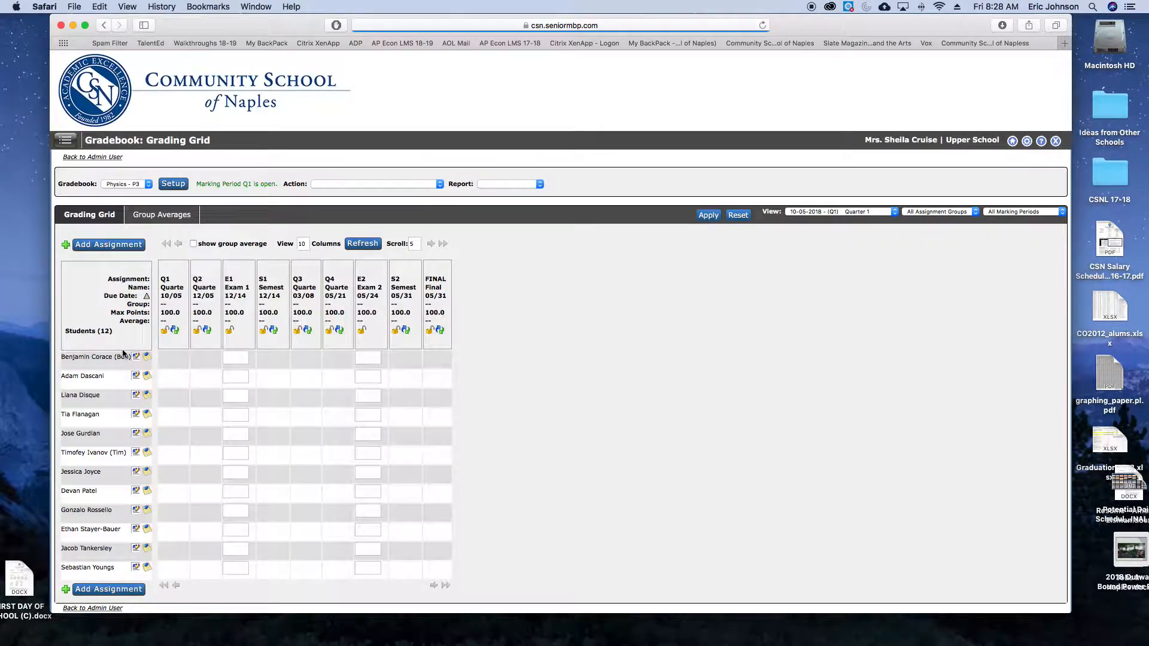
- Check which gradebooks can be switched to from the grading grid, staying on Physics - P3, and shift the browser window slightly
click(137, 183)
click(134, 199)
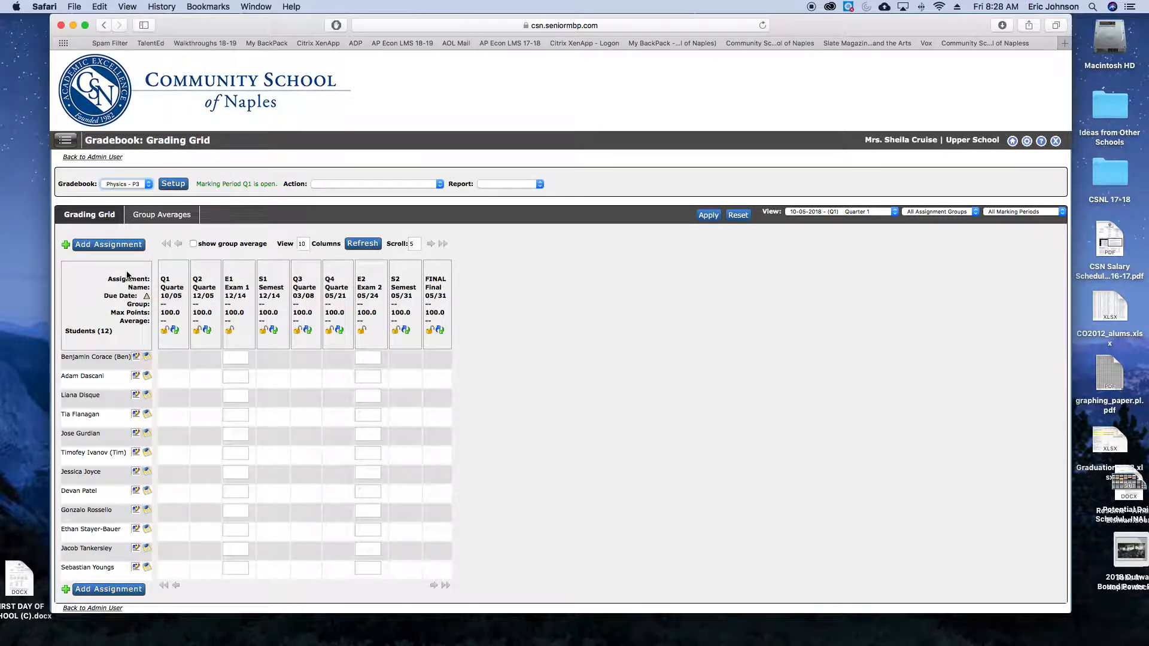
drag(274, 18, 240, 17)
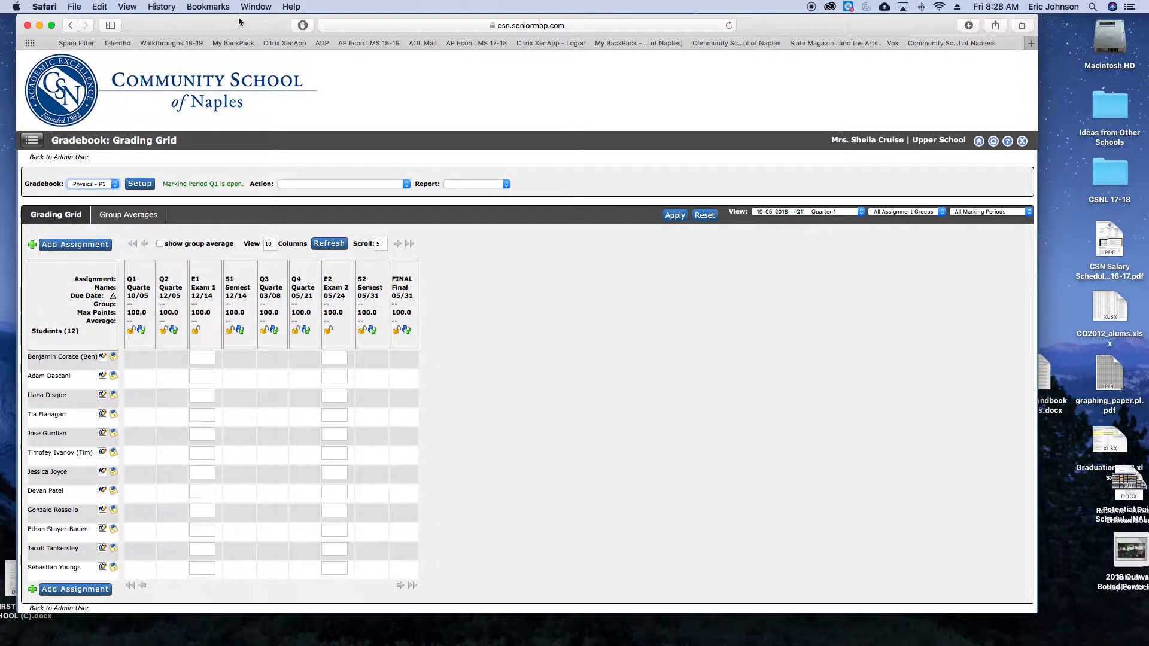